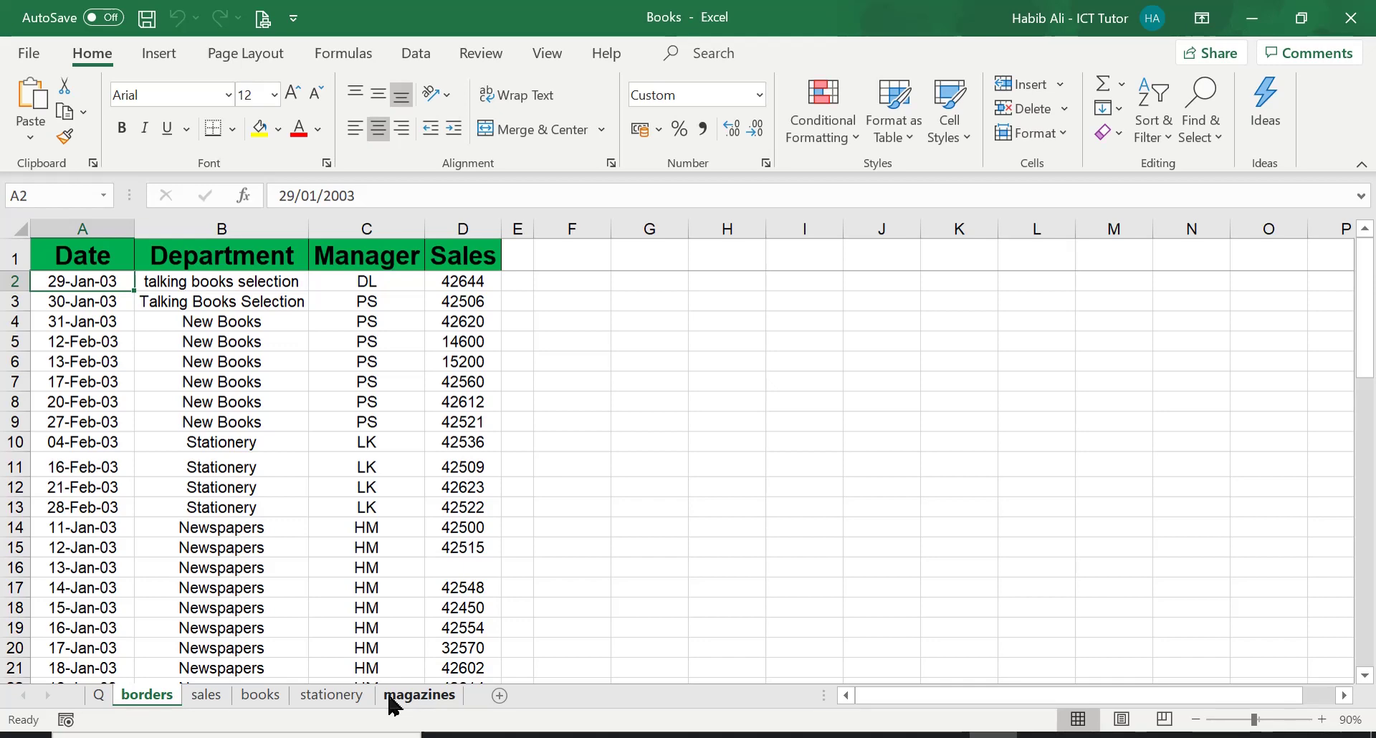
Check the question on the Q worksheet, then hide the books, stationery and magazines worksheets one by one.
left_click(99, 695)
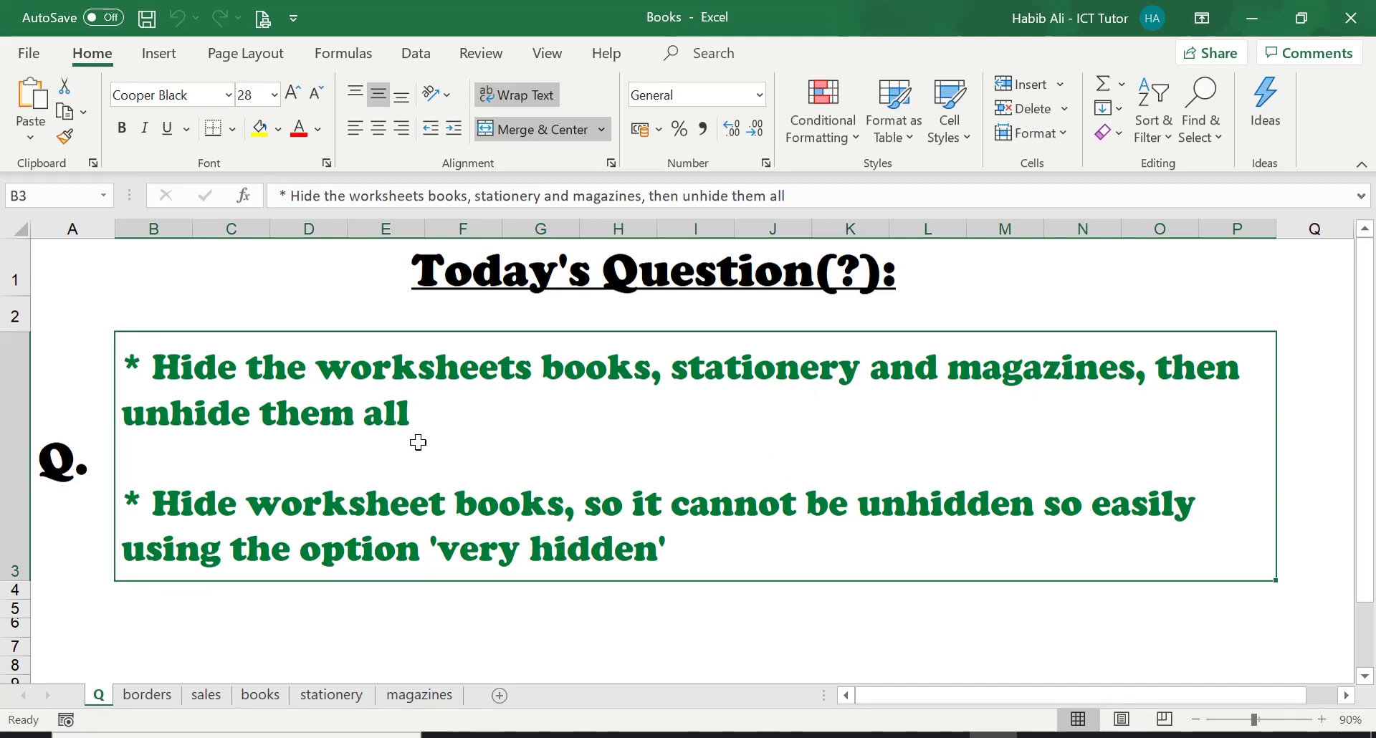
left_click(256, 699)
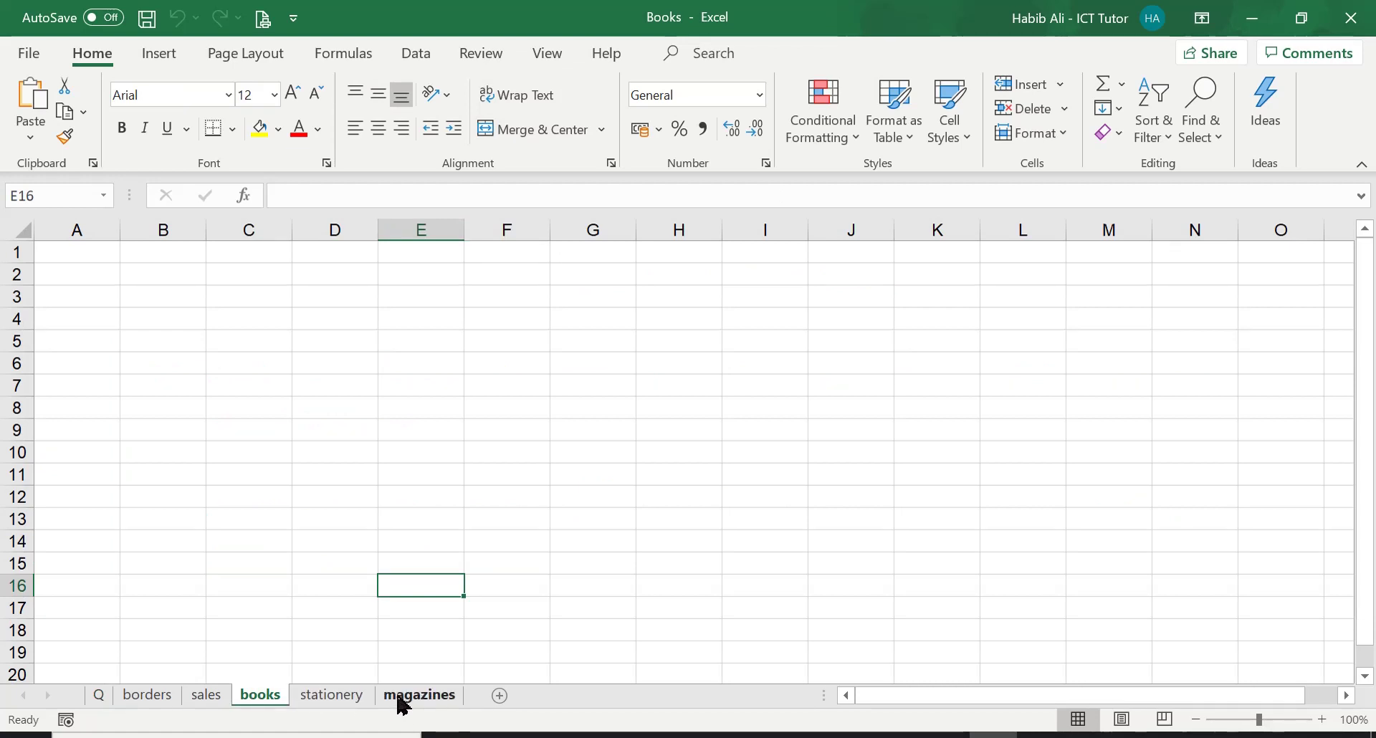
right_click(268, 700)
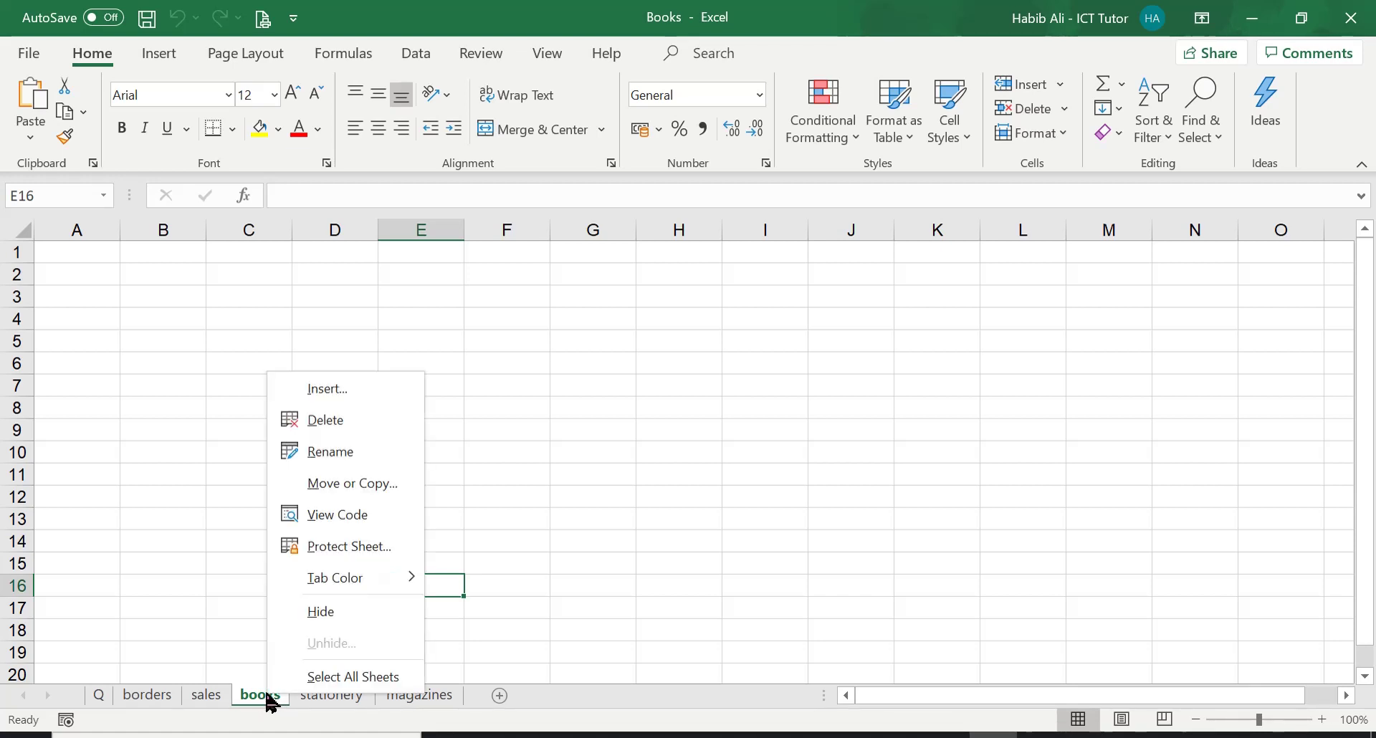
left_click(326, 611)
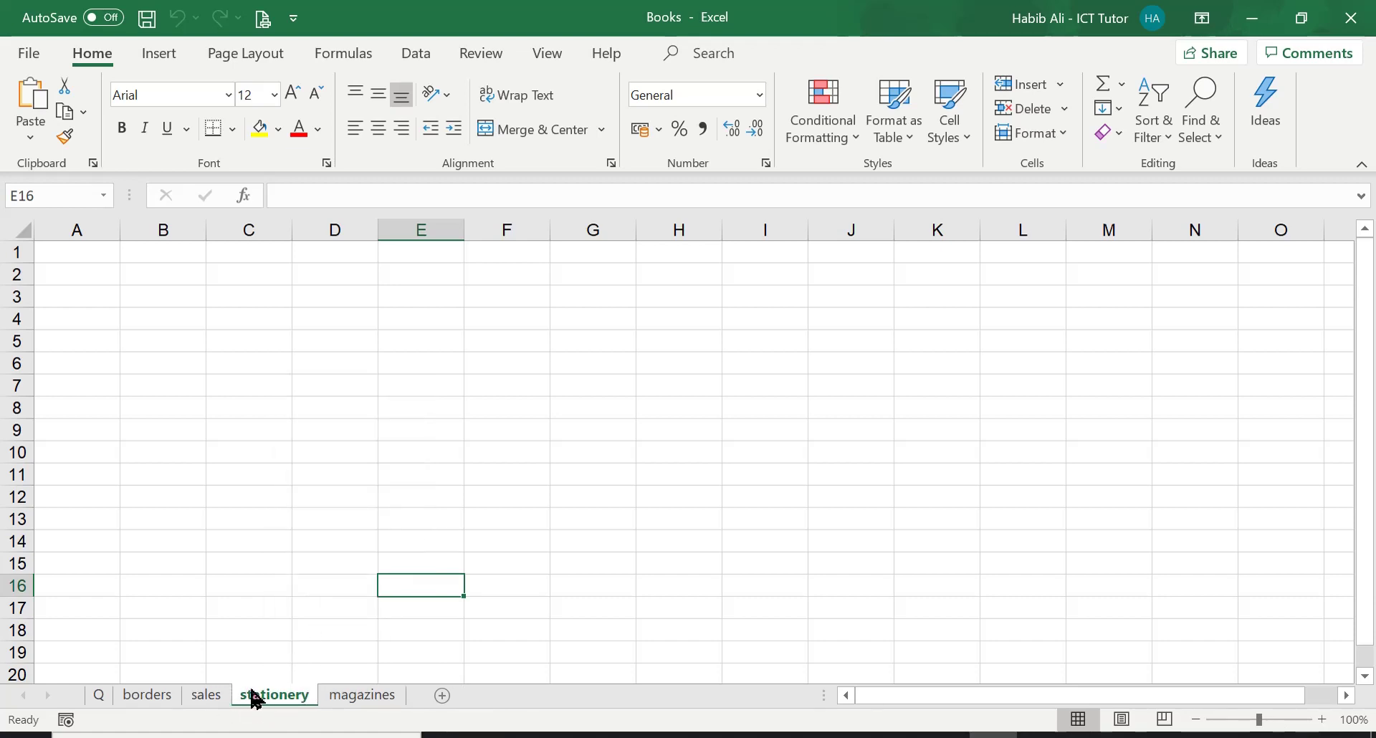
right_click(270, 700)
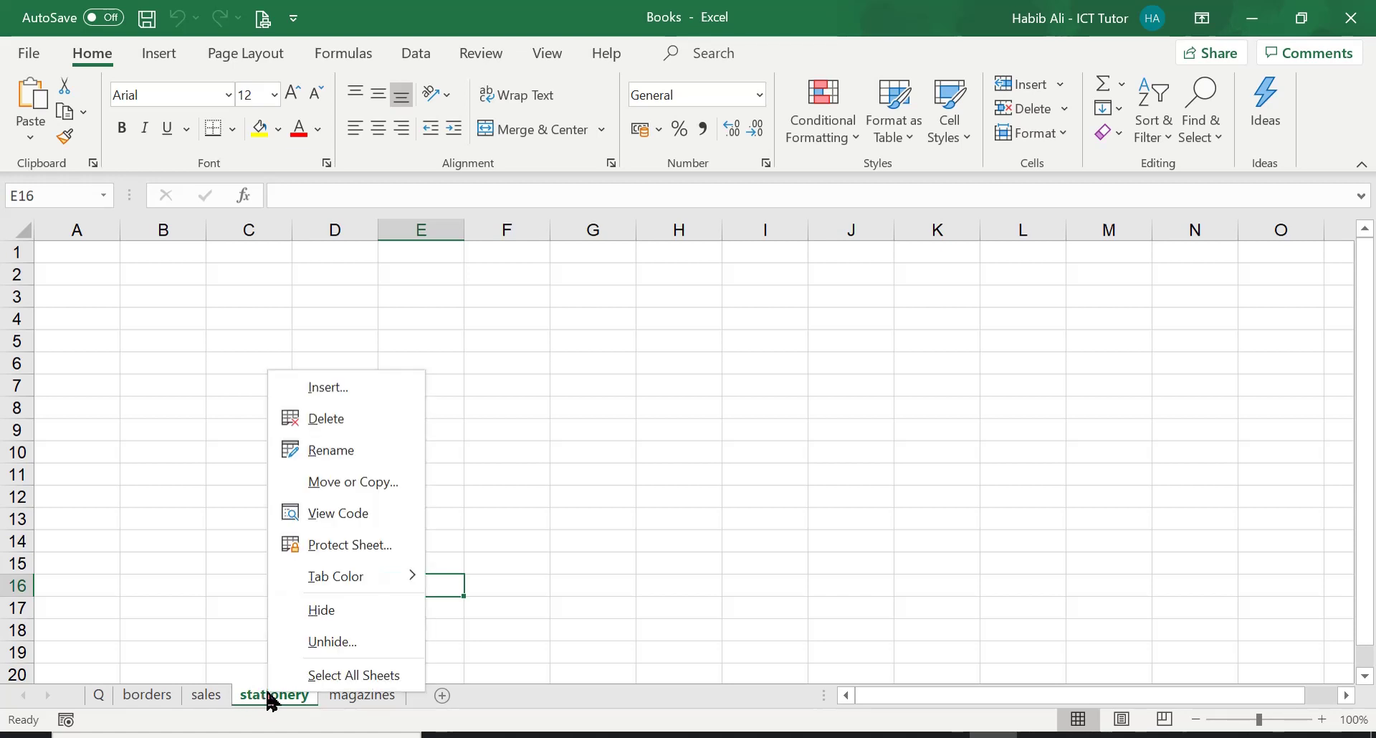
left_click(322, 611)
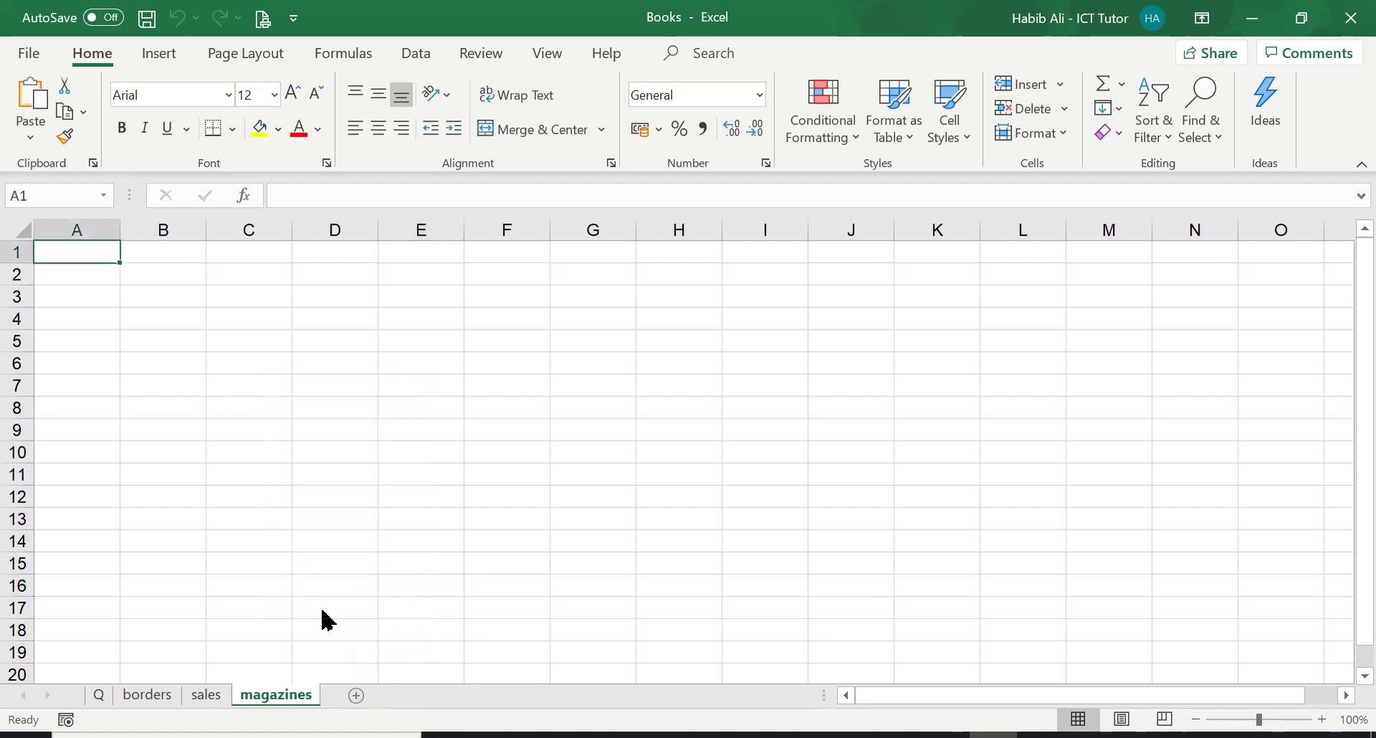
right_click(273, 706)
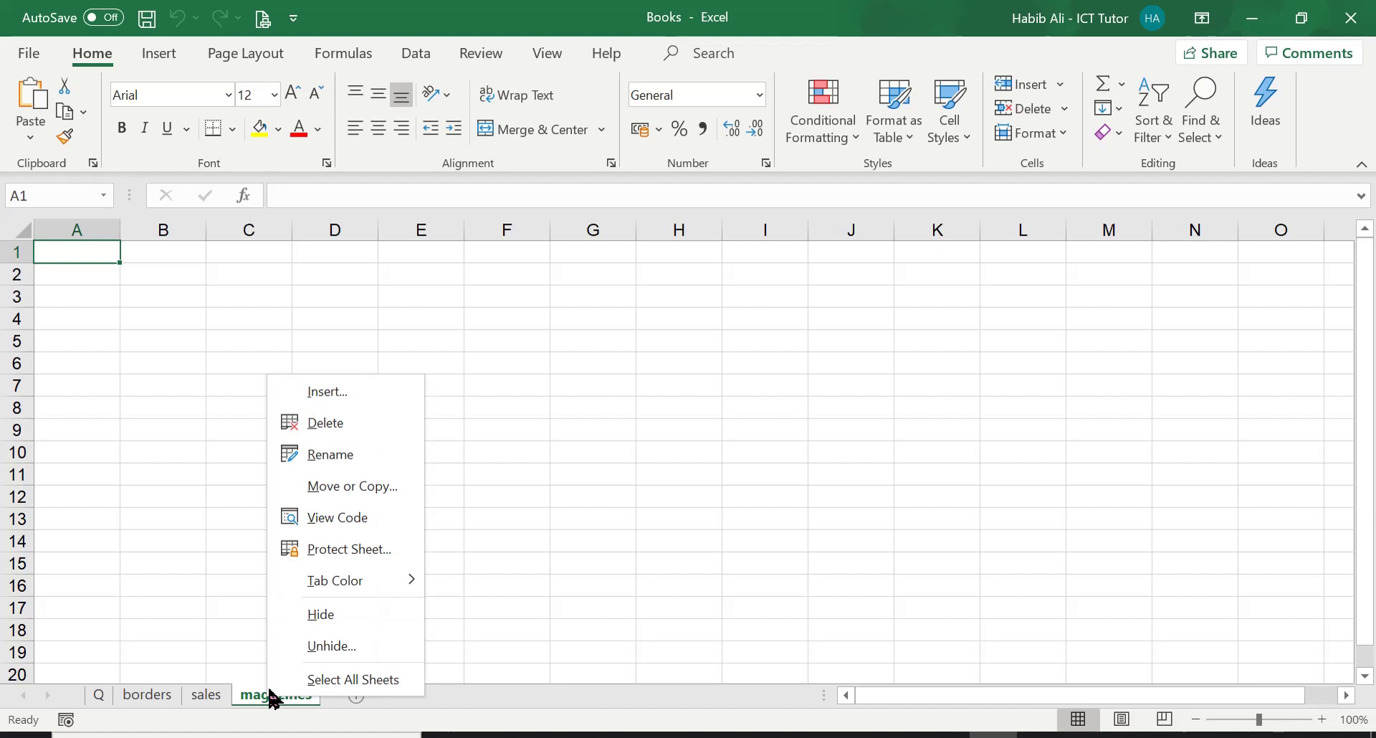
left_click(323, 616)
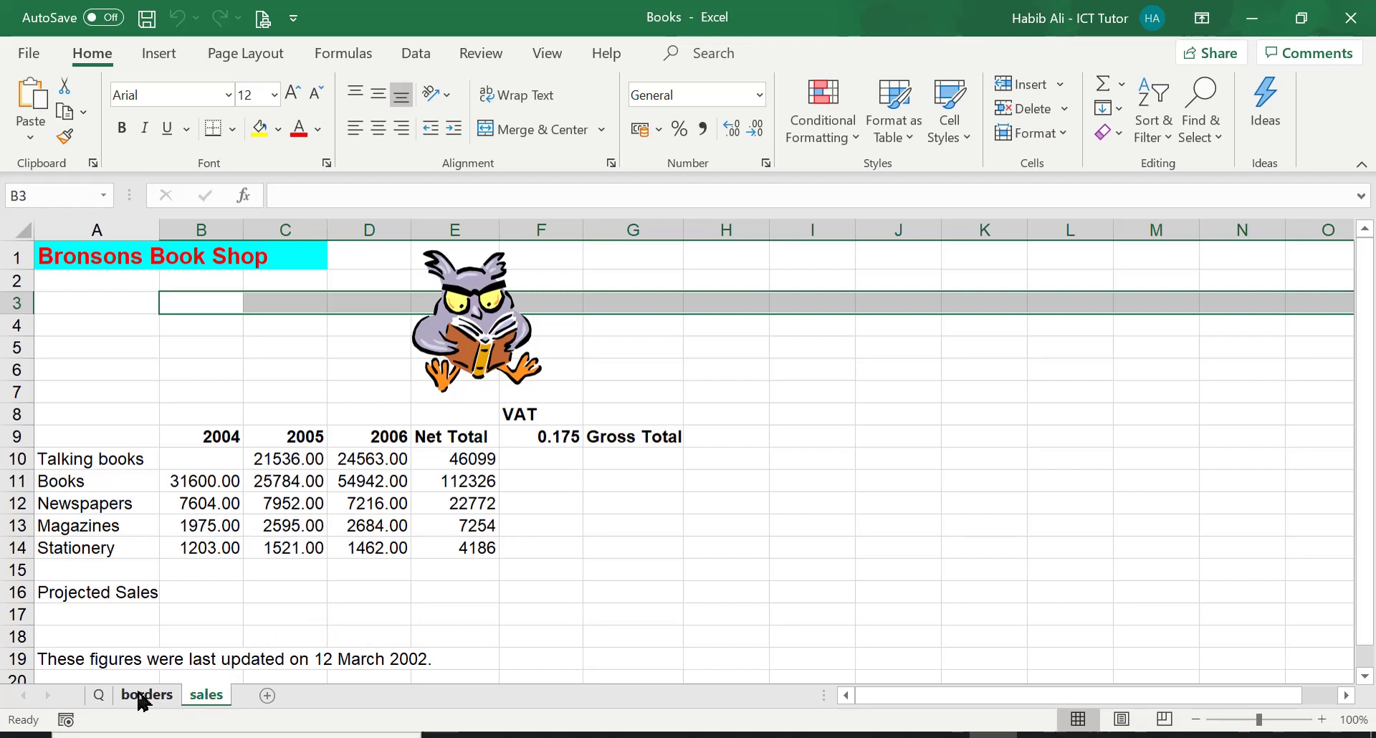
Unhide the books, stationery and magazines worksheets one at a time.
right_click(203, 698)
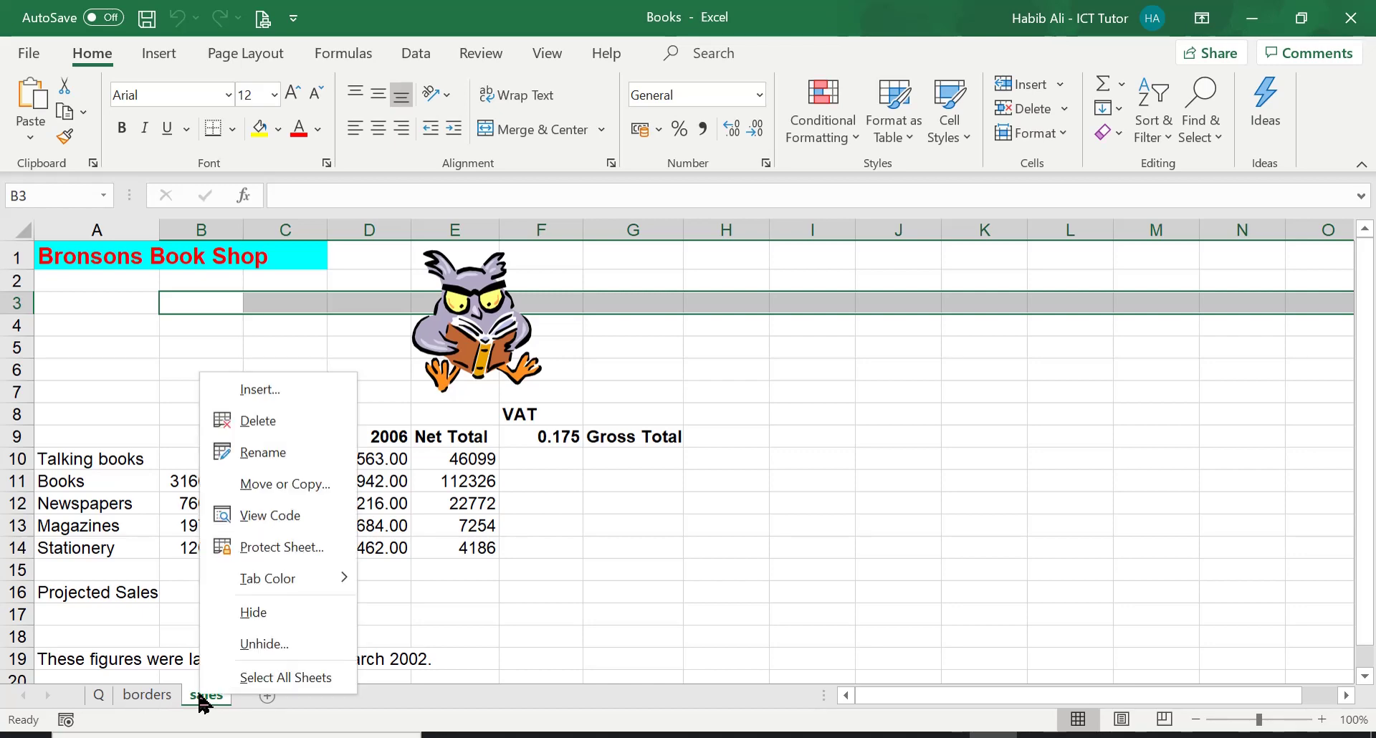
left_click(252, 644)
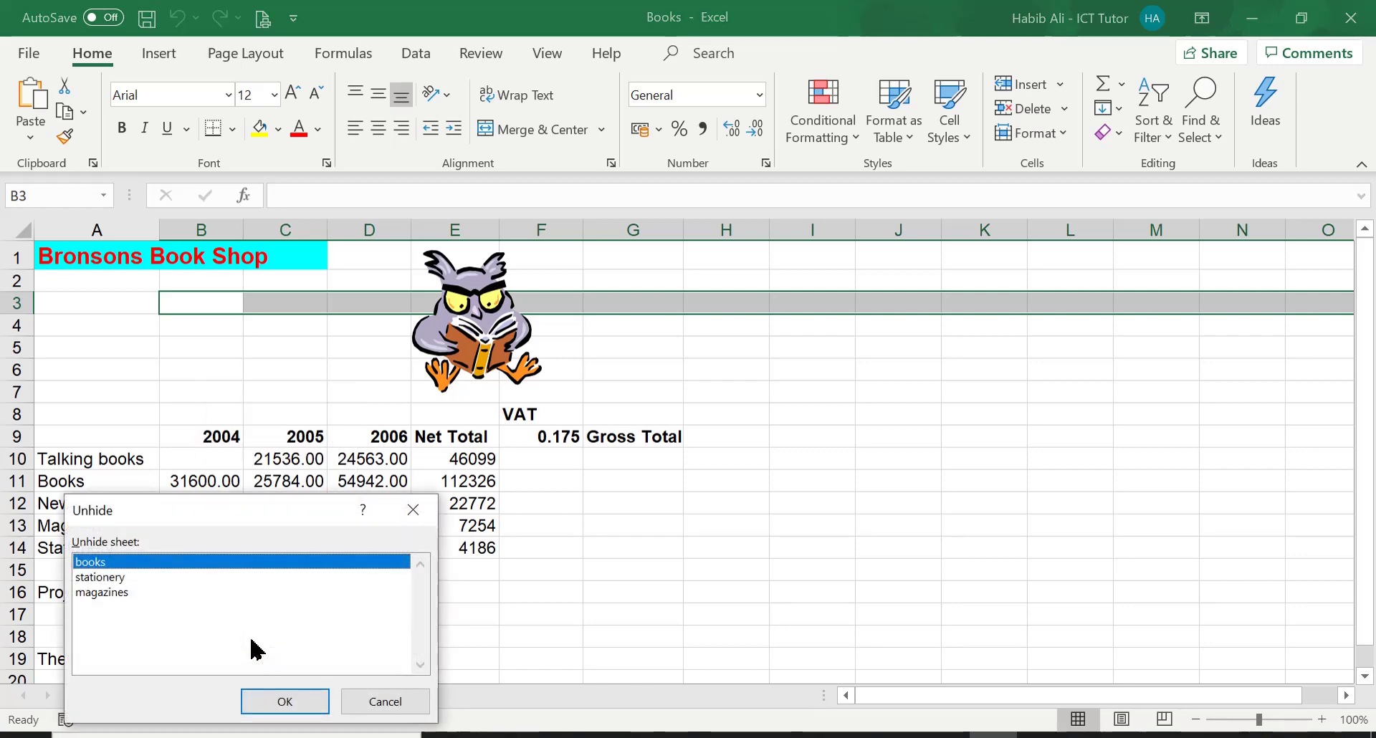
left_click_drag(308, 511, 485, 363)
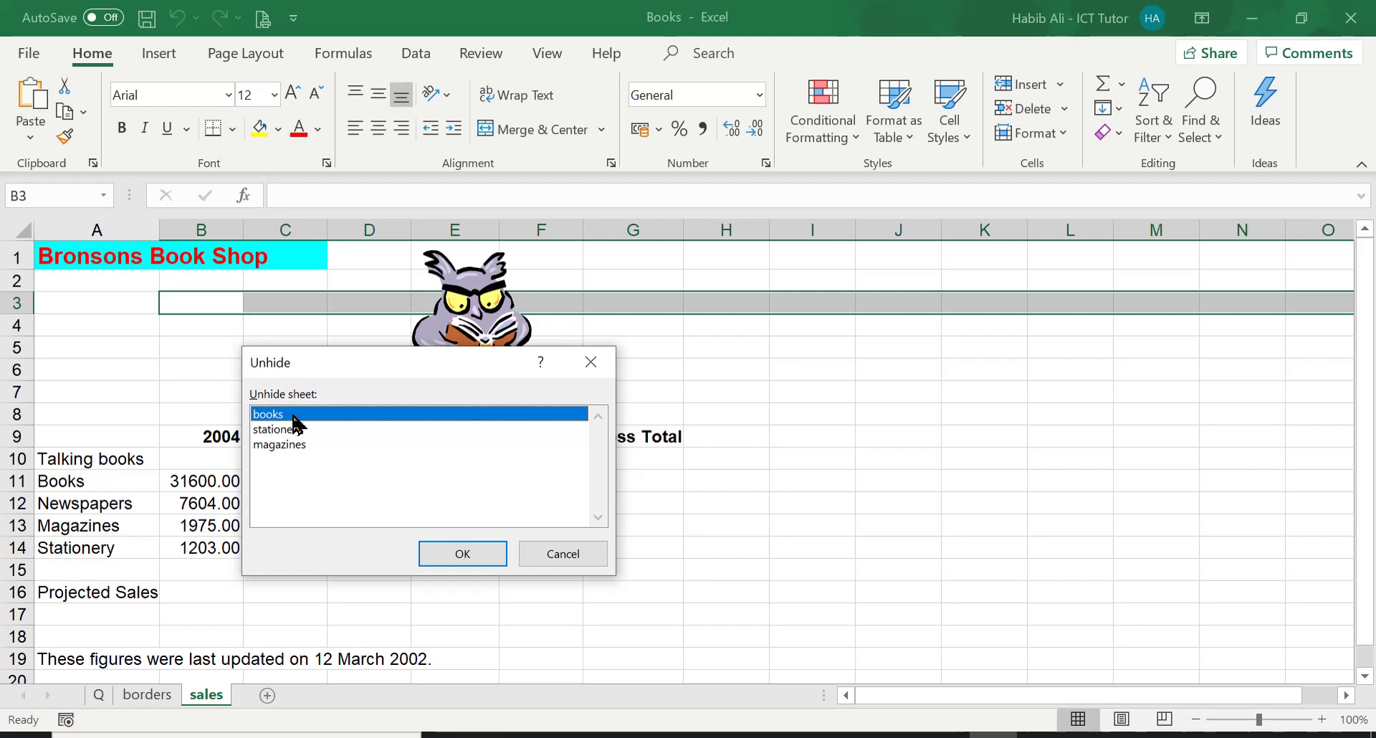
left_click(442, 553)
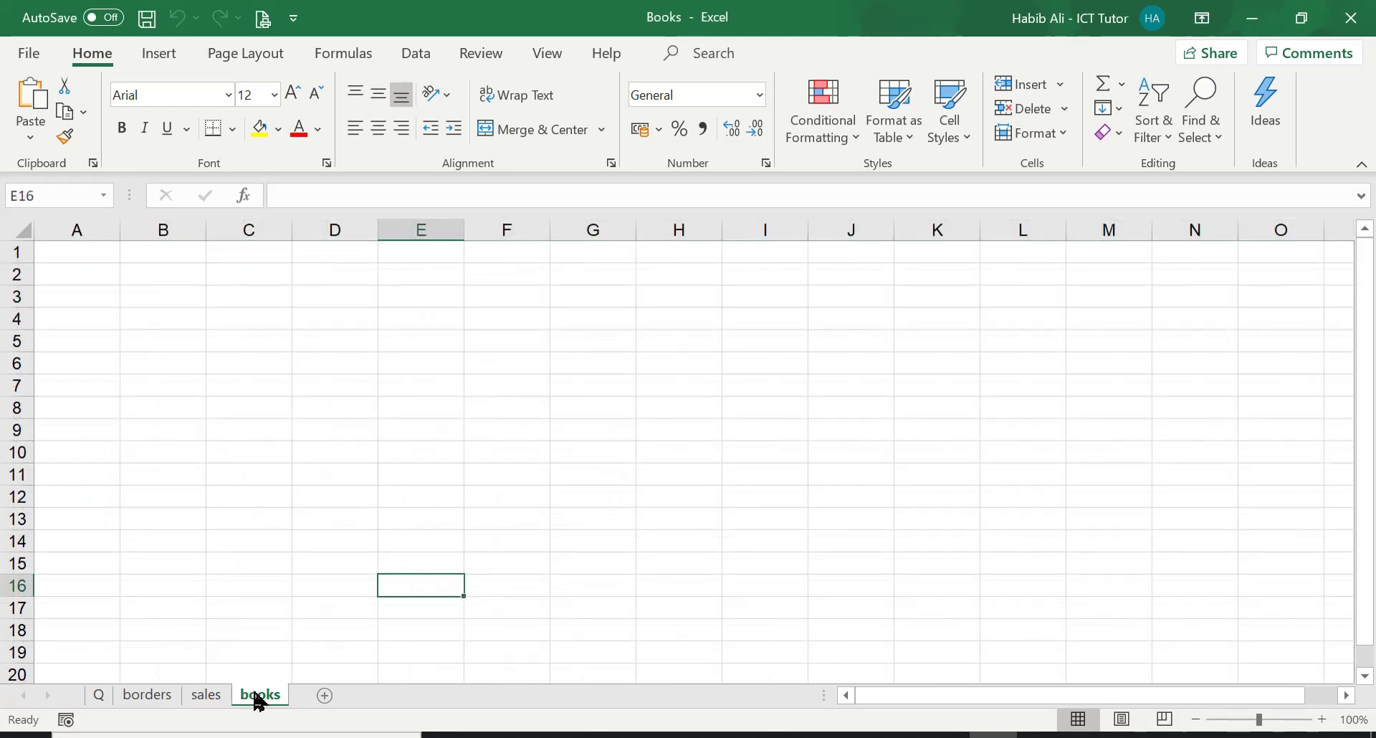
right_click(259, 699)
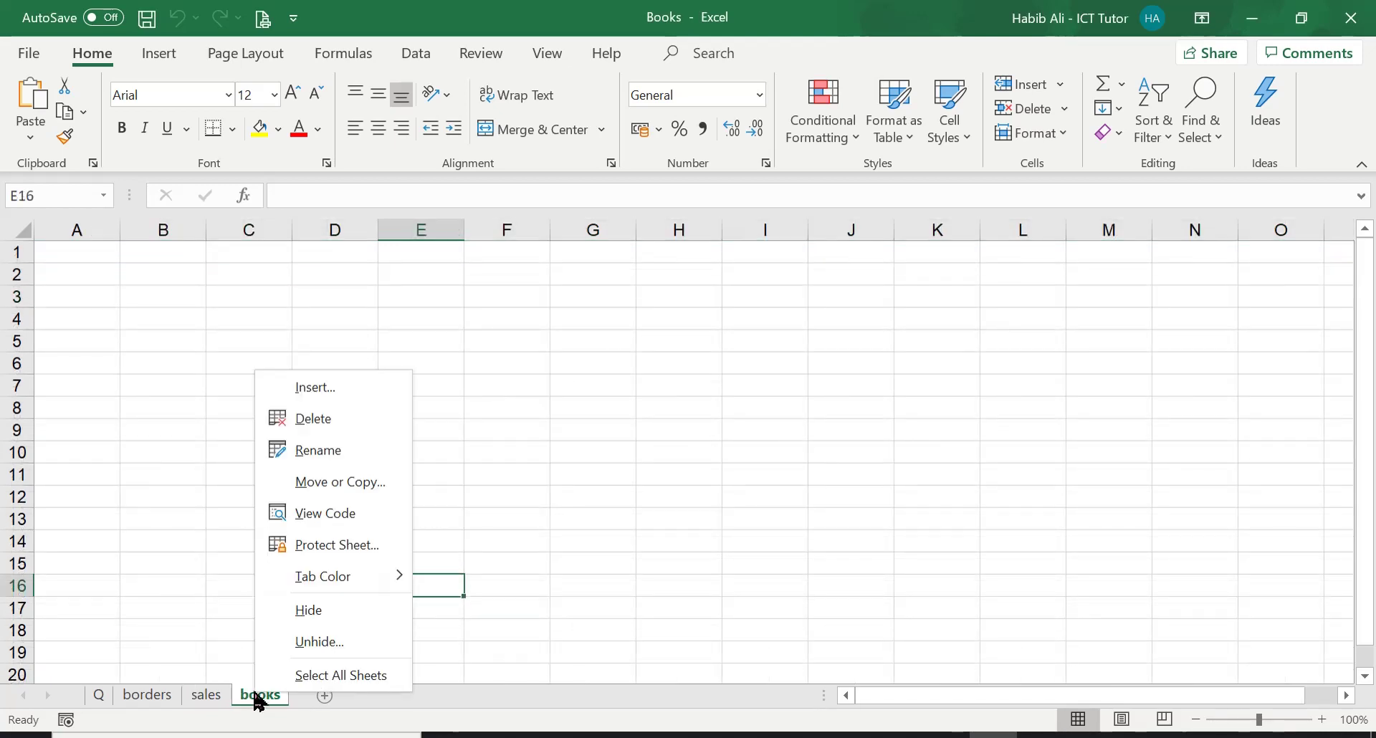
left_click(279, 642)
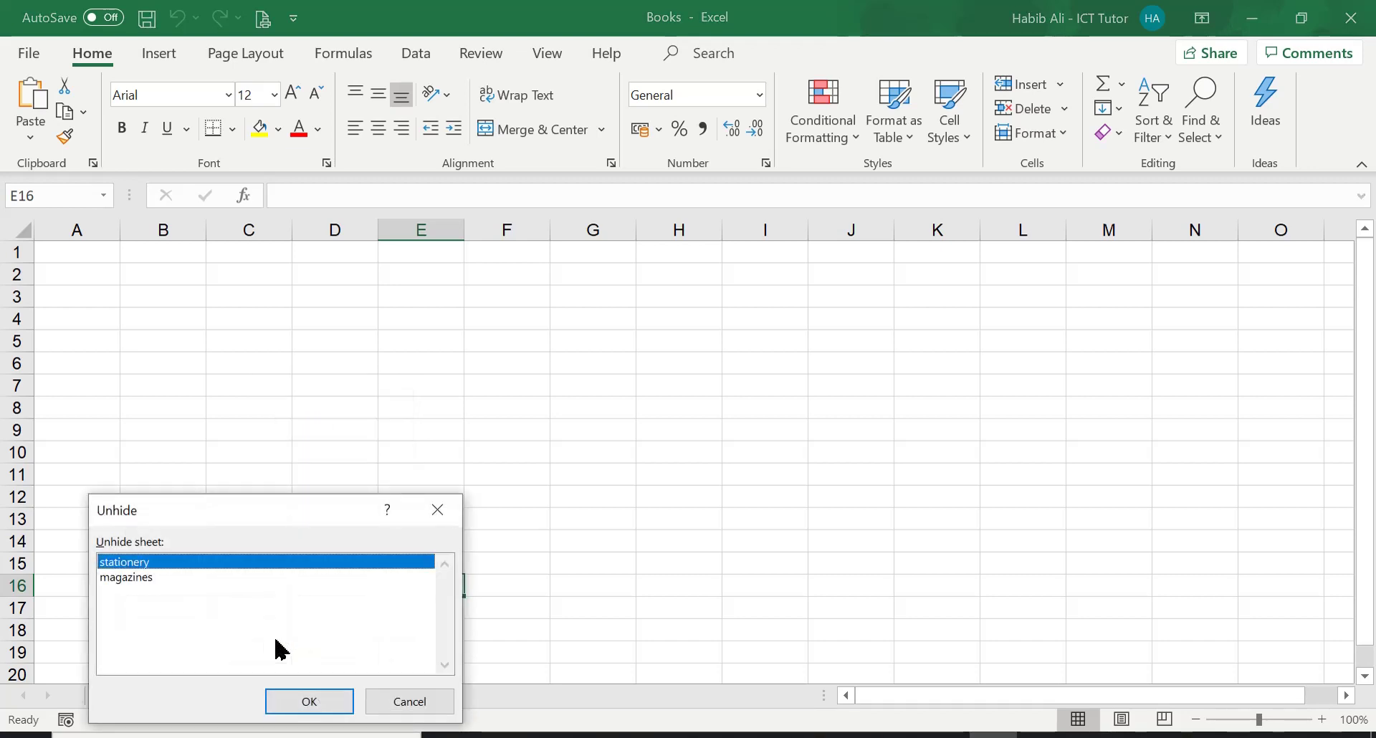
left_click(295, 700)
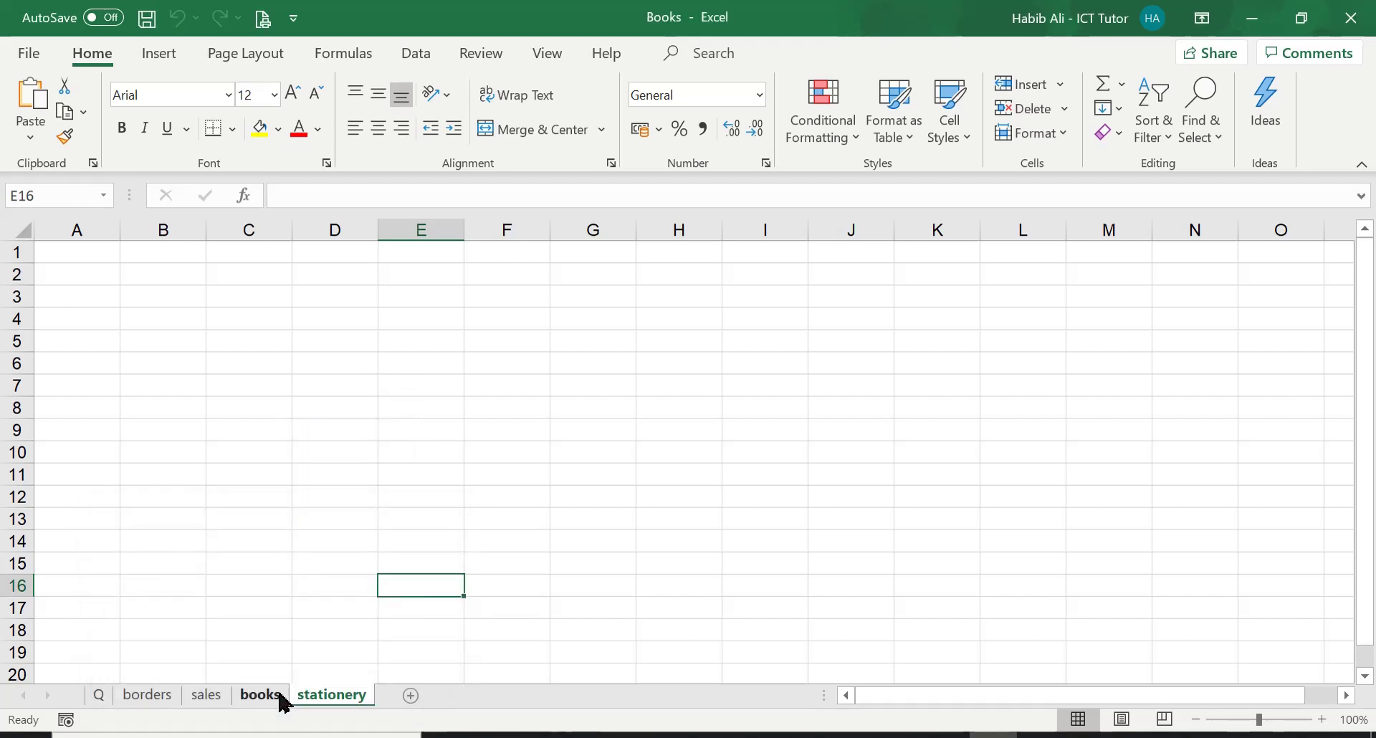
right_click(281, 701)
left_click(301, 642)
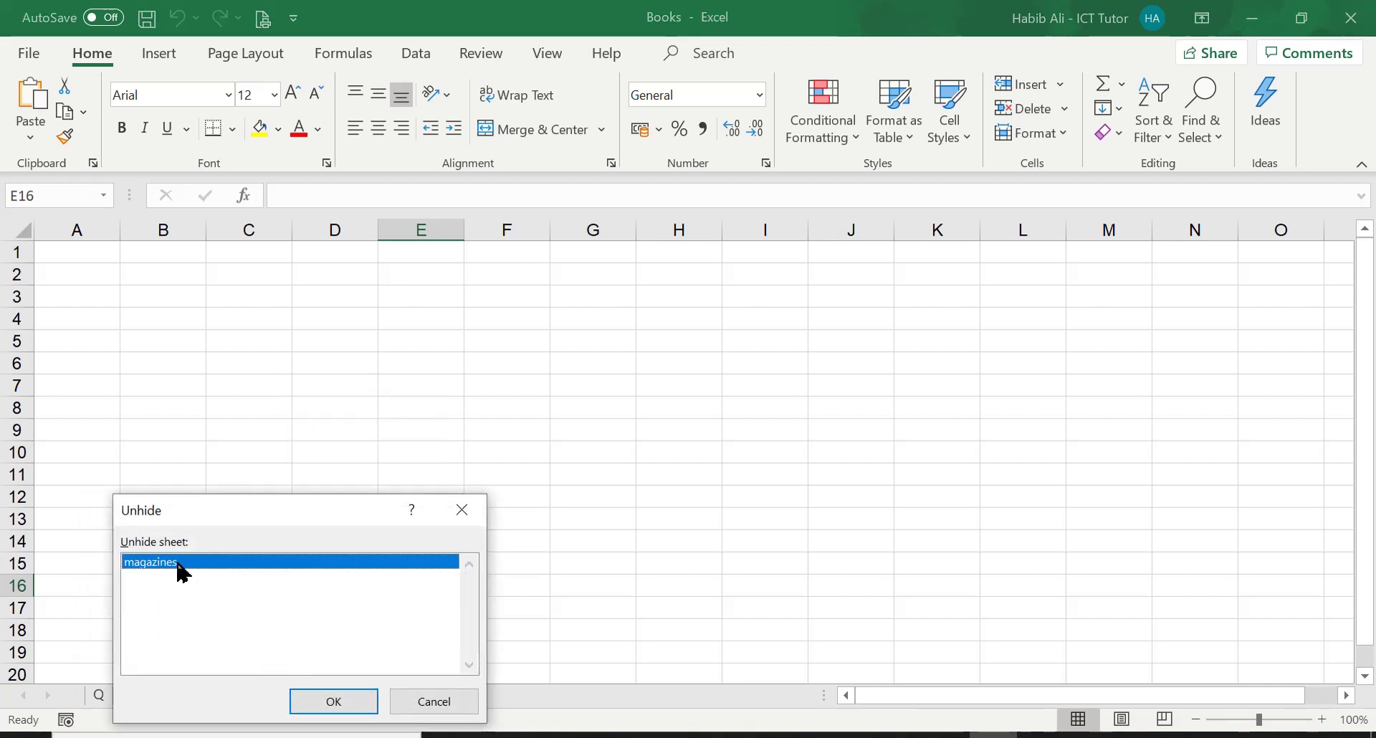
left_click(321, 706)
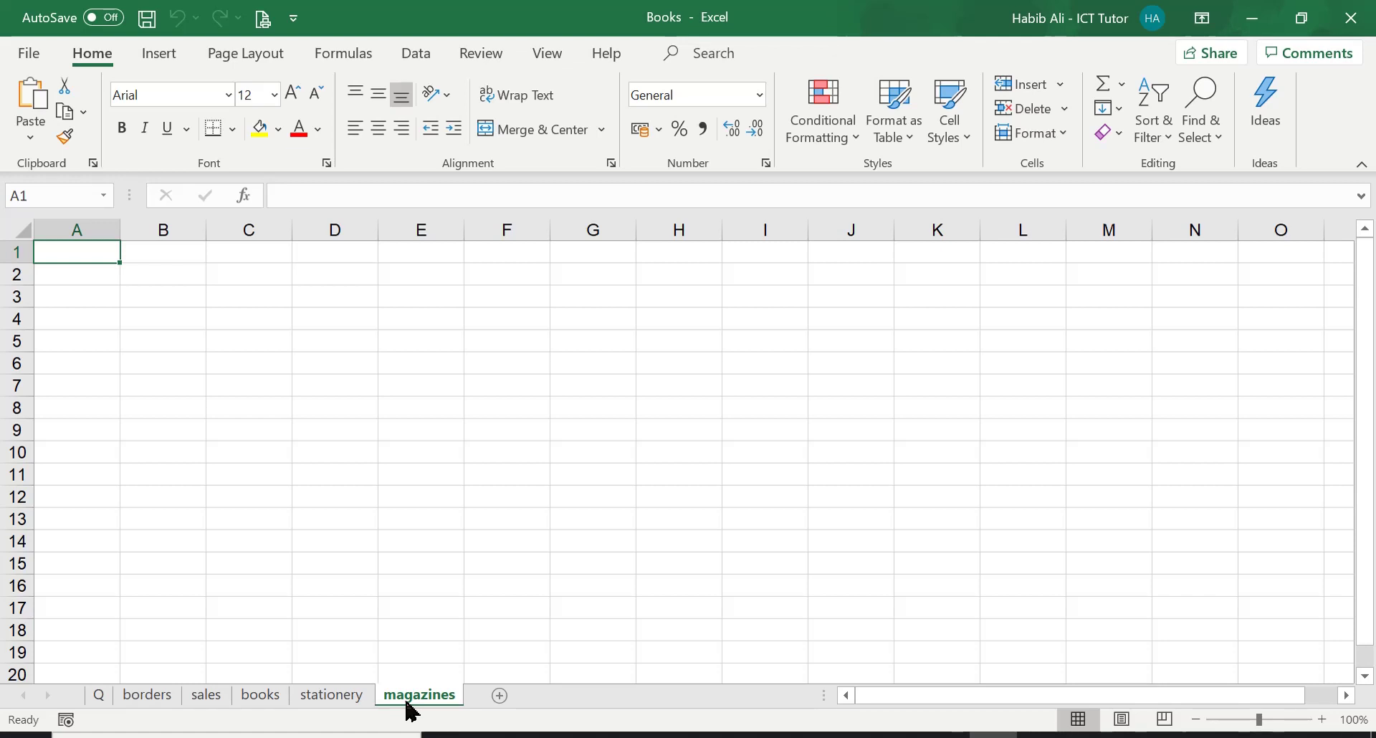
Group the magazines, stationery and books worksheets and hide all three together.
left_click(358, 697, "ctrl")
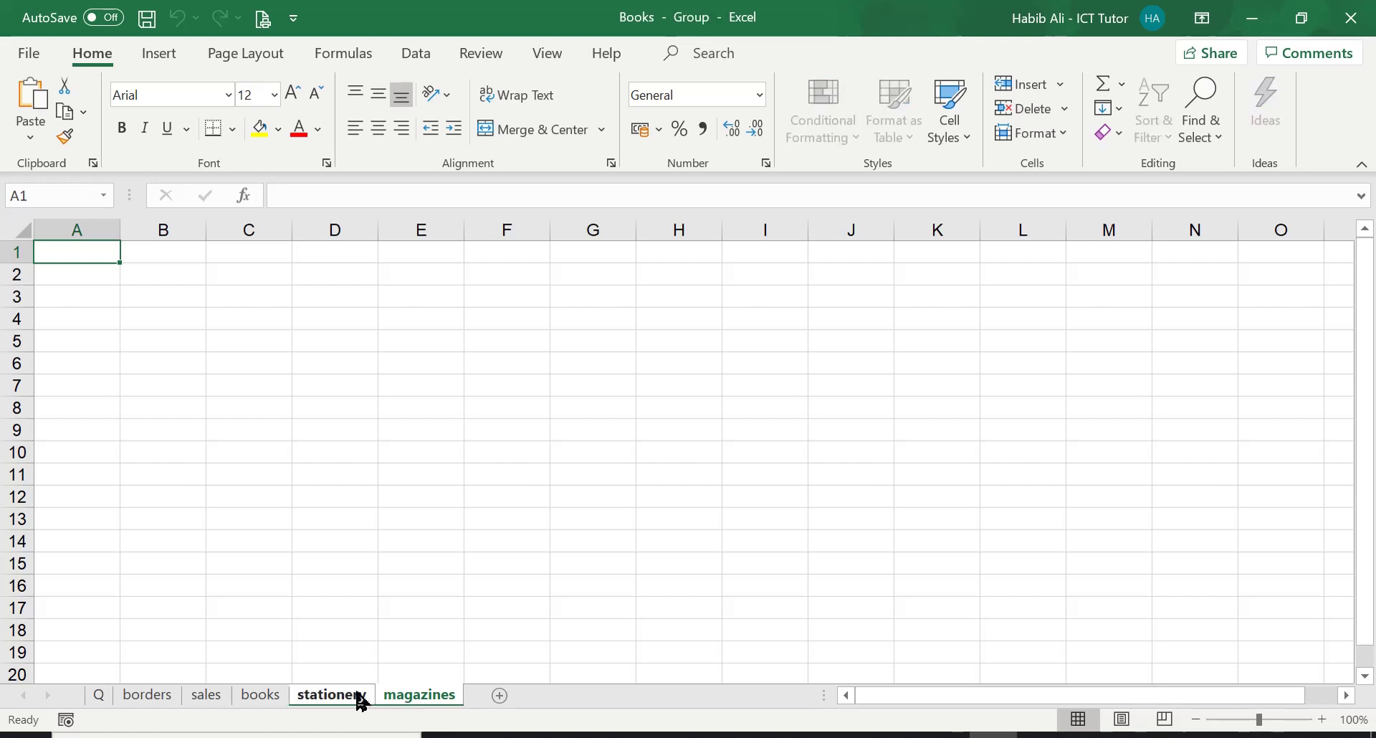
left_click(265, 698, "ctrl")
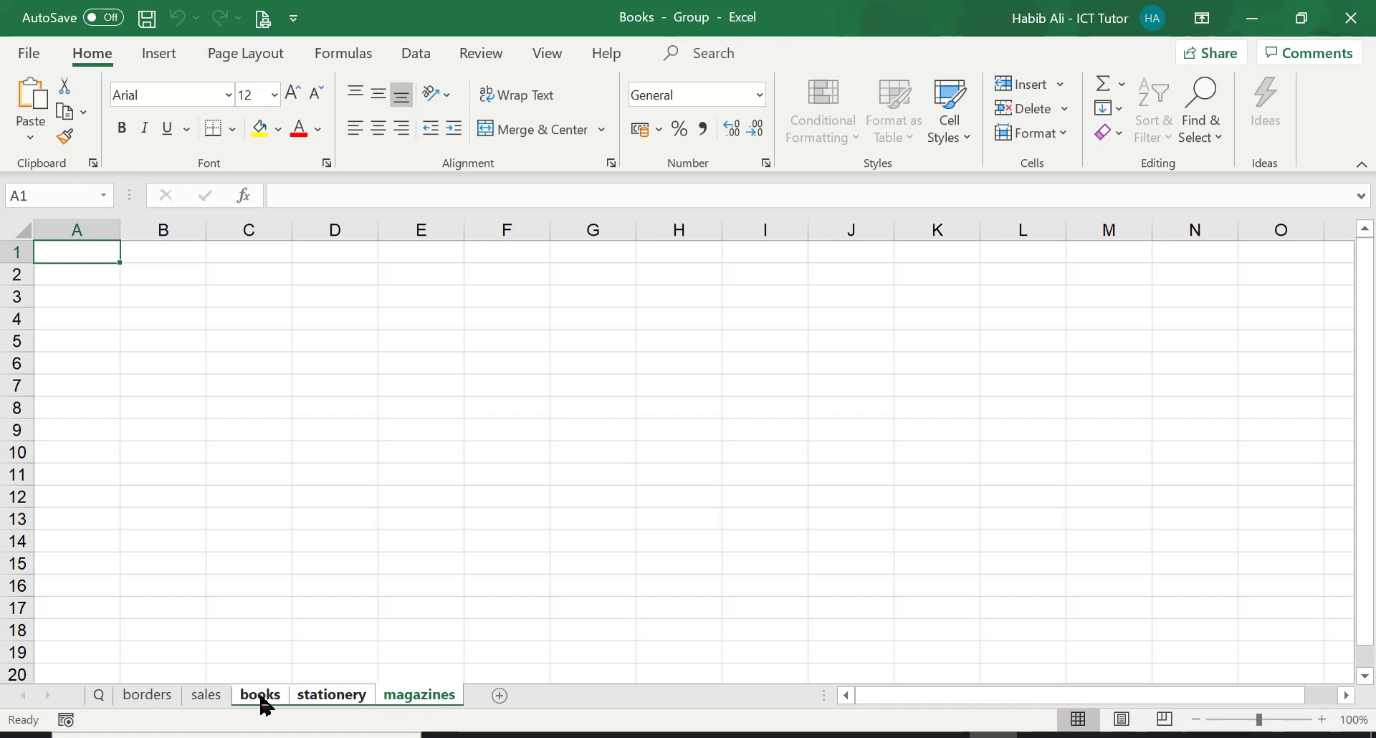
right_click(313, 696)
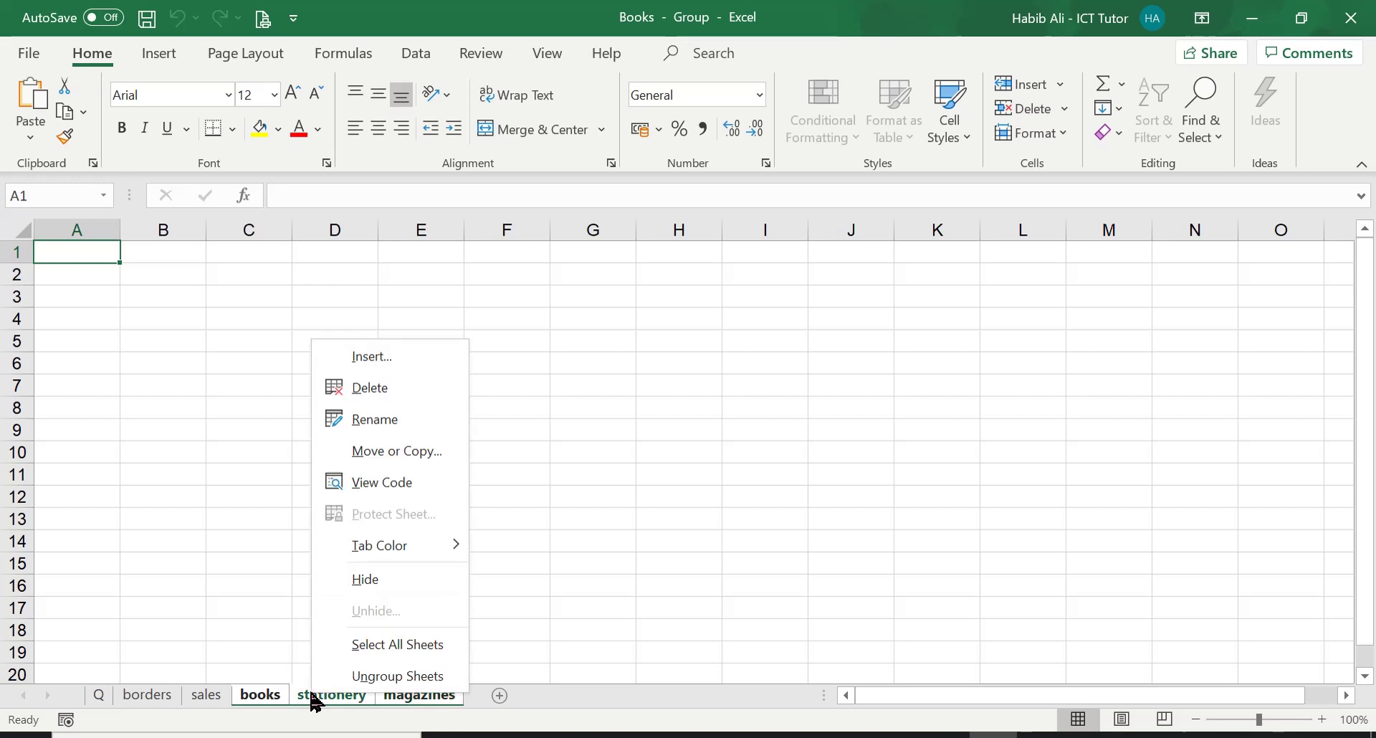
left_click(388, 580)
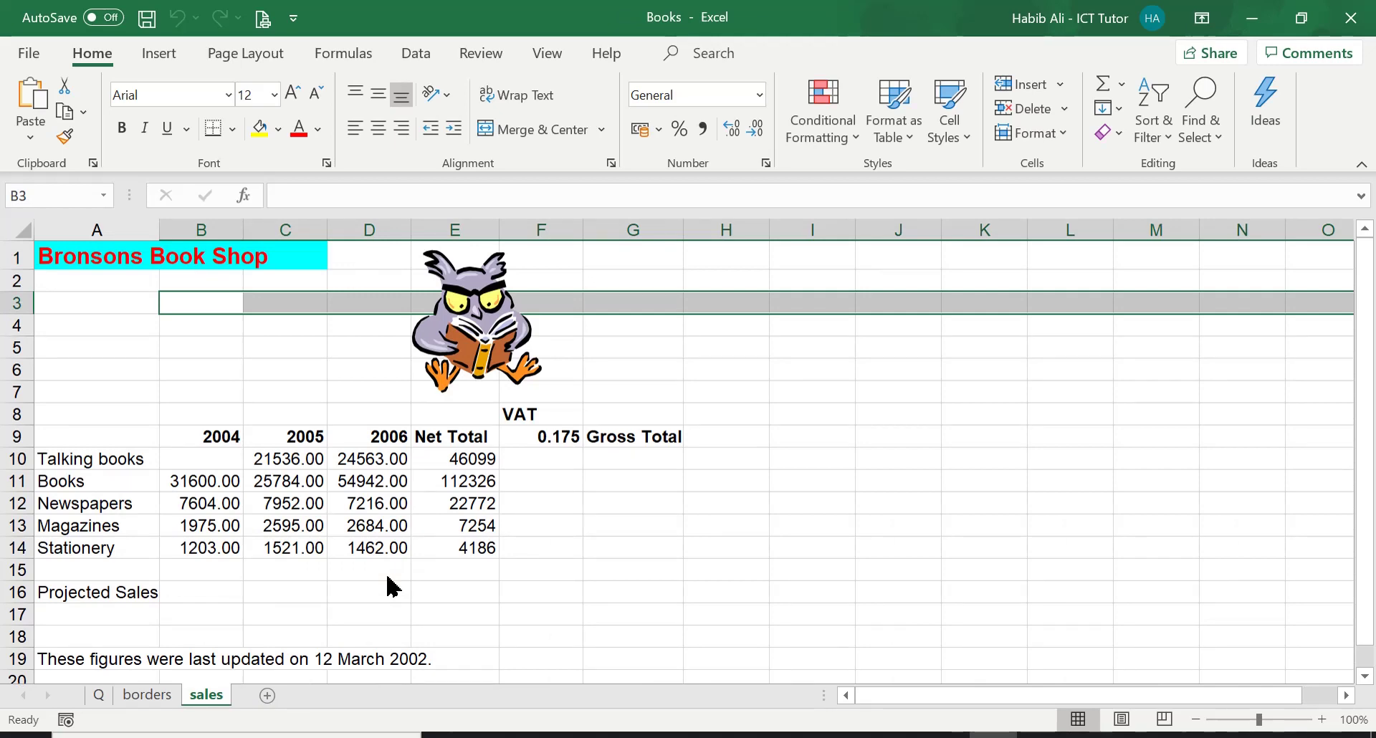
Unhide the books worksheet from the list of hidden sheets.
right_click(212, 702)
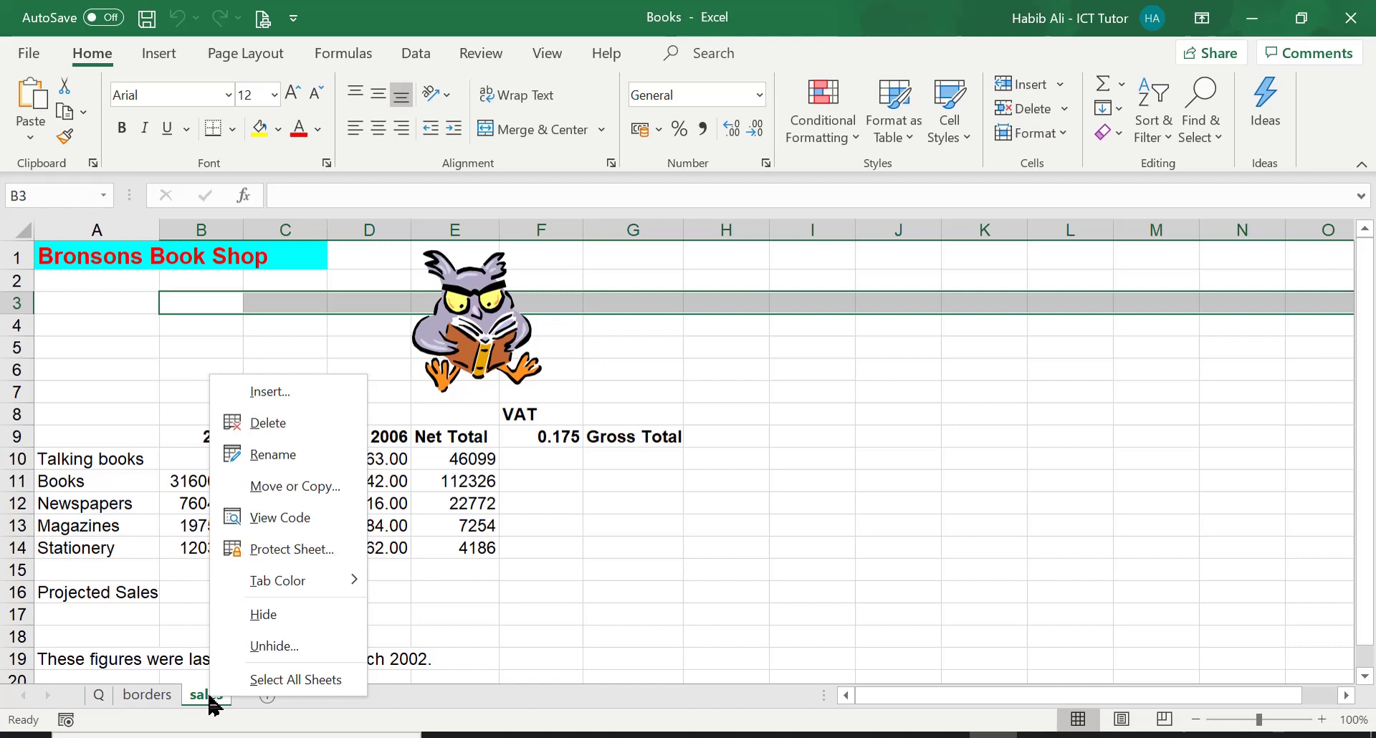
left_click(241, 648)
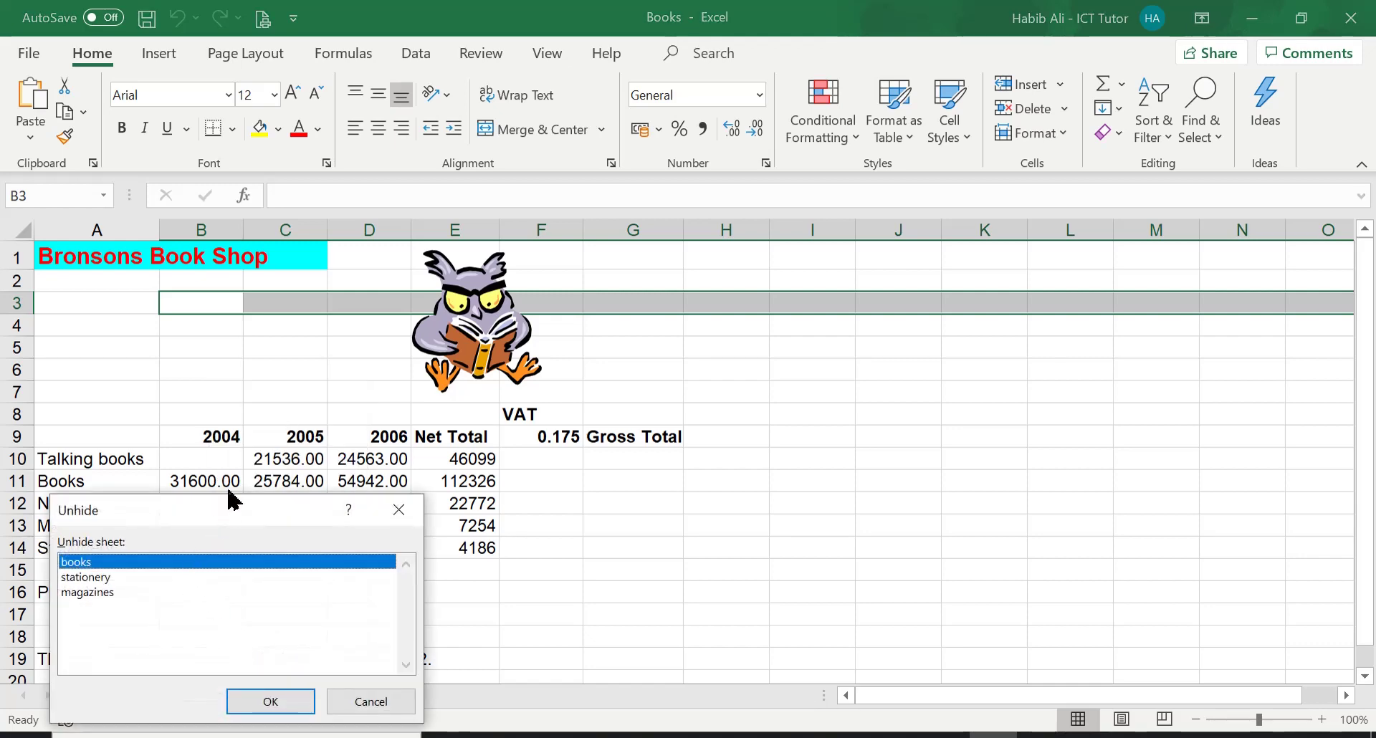
left_click_drag(226, 510, 286, 410)
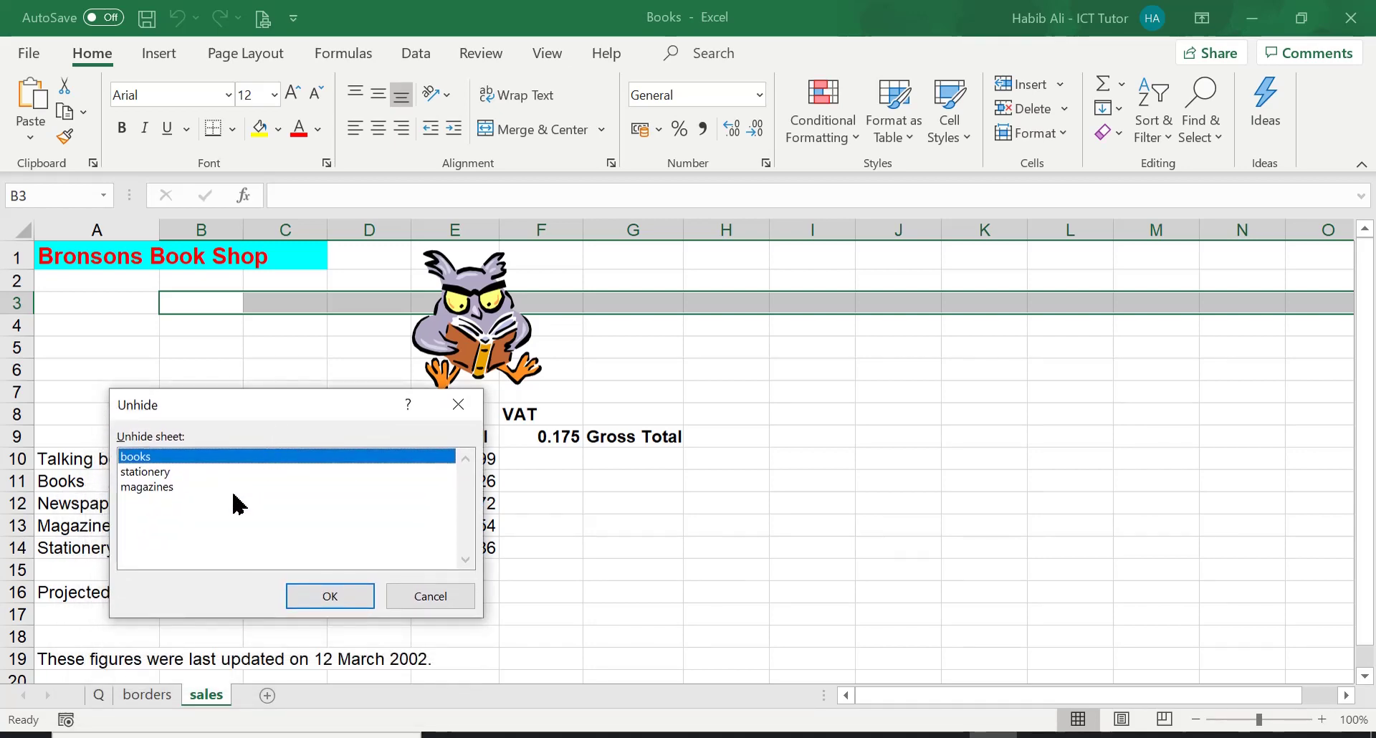
left_click(162, 473)
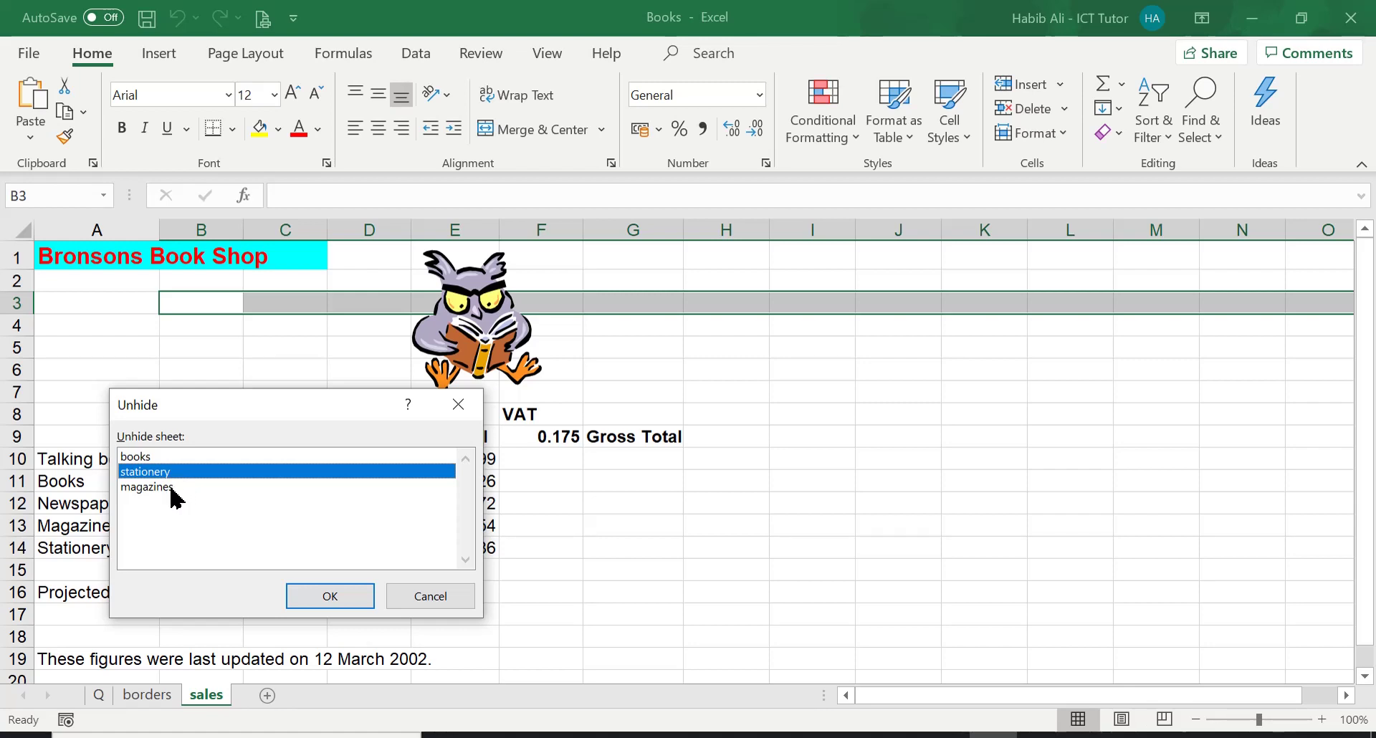
left_click(173, 488)
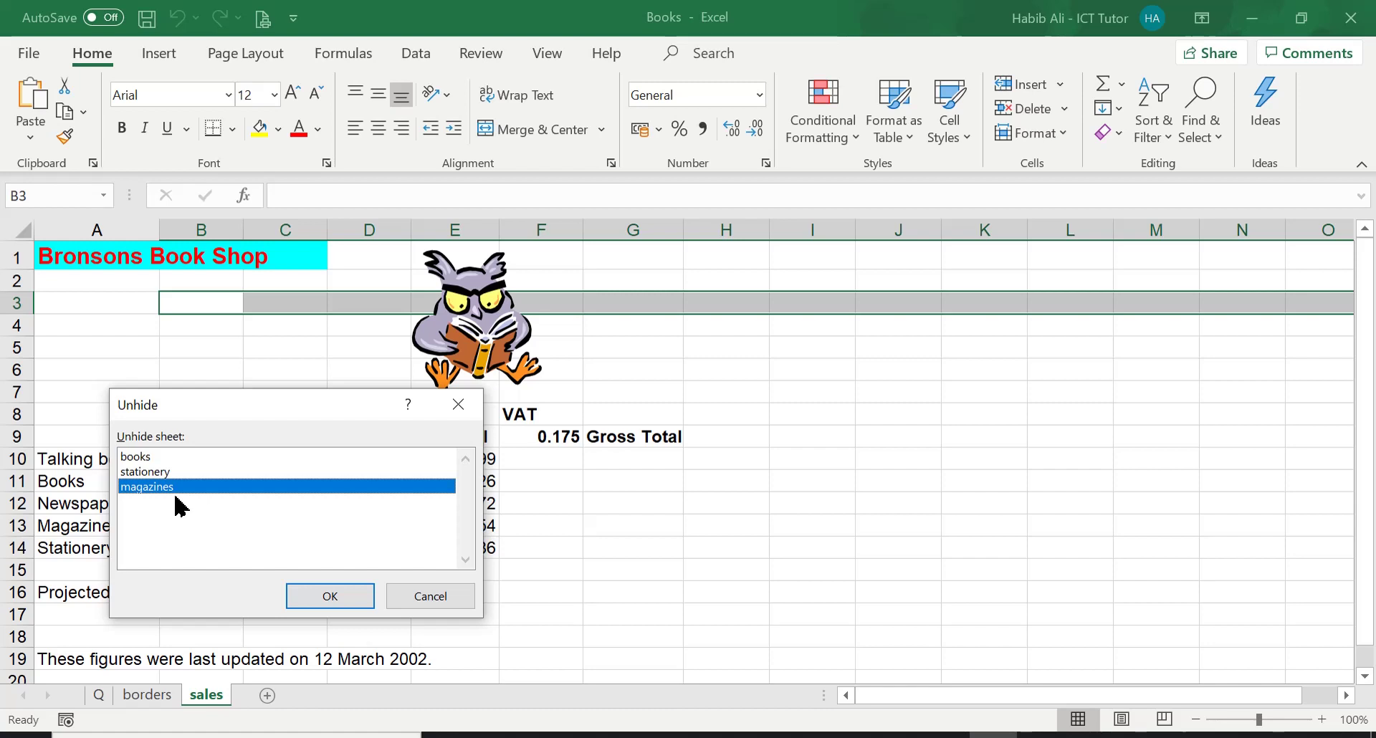
left_click(182, 459)
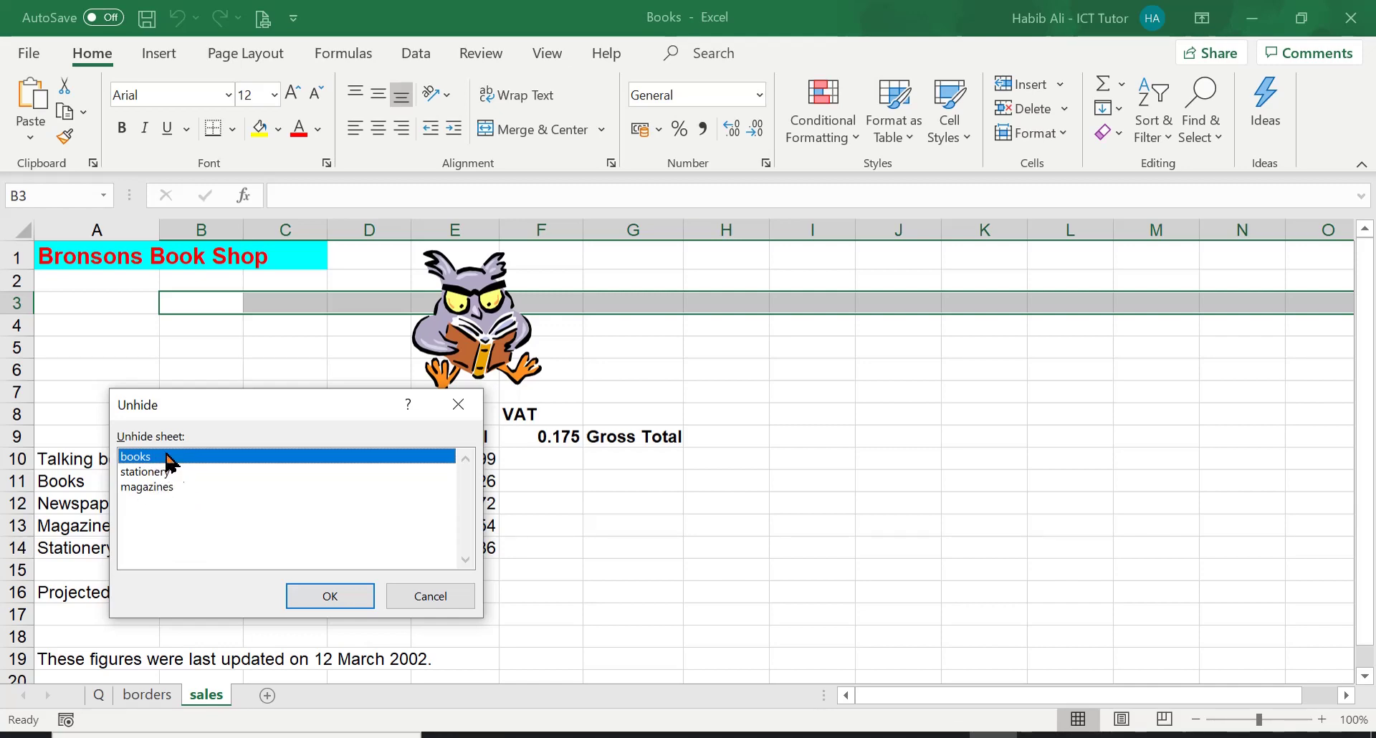
left_click(317, 593)
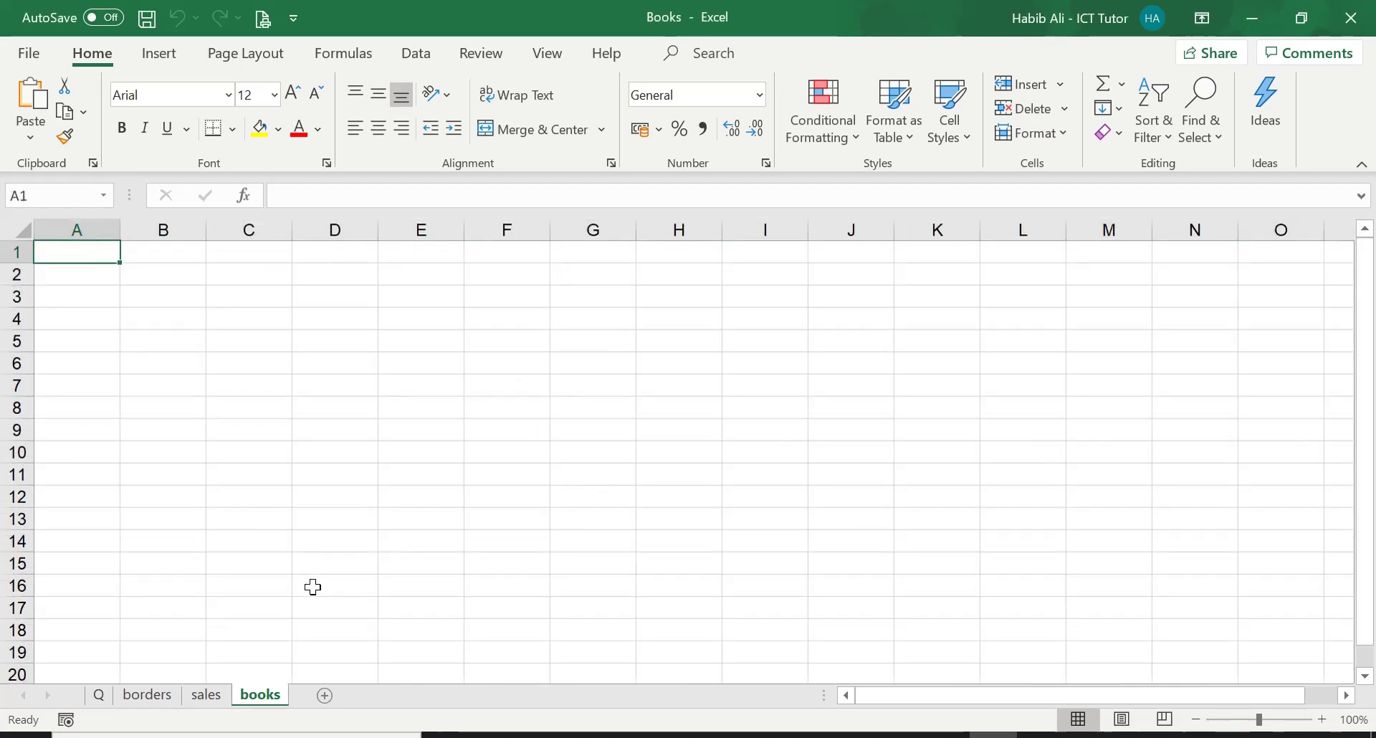
Unhide the remaining stationery and magazines worksheets.
right_click(256, 695)
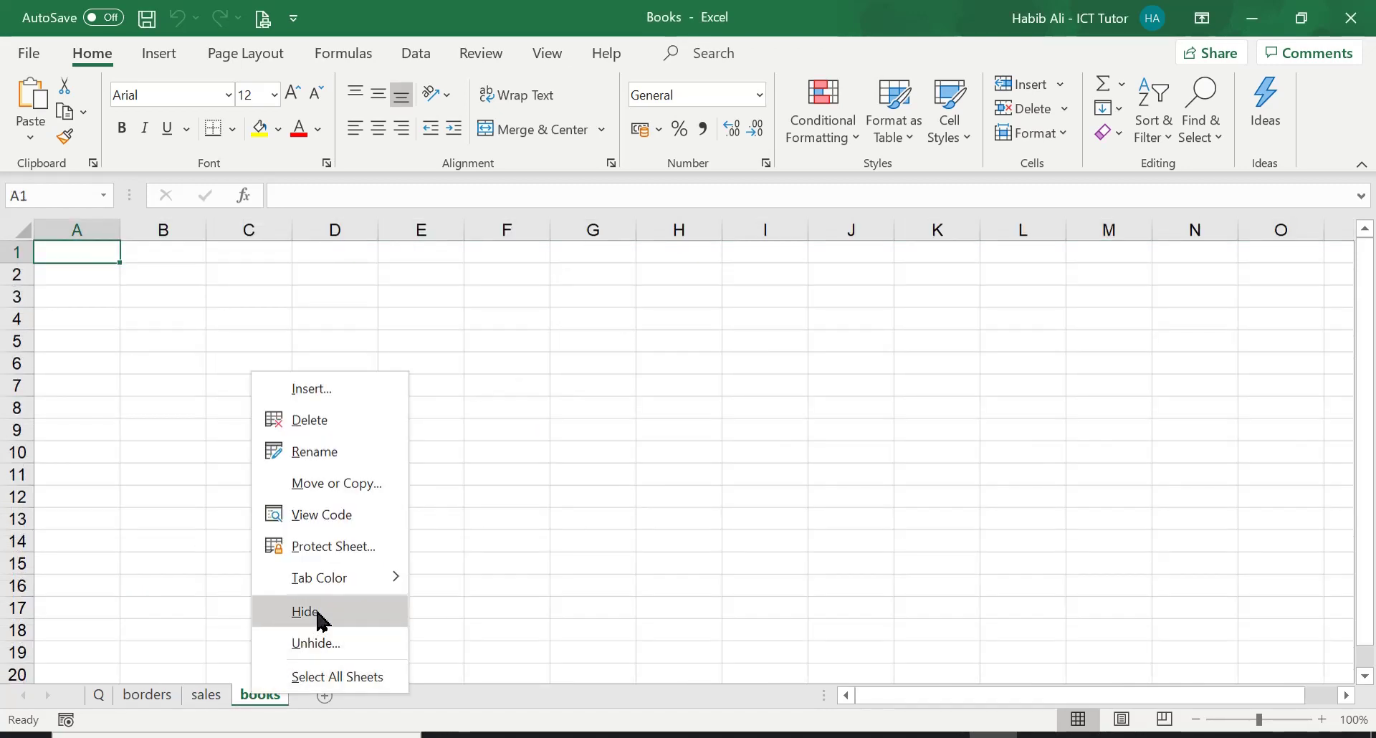
left_click(316, 643)
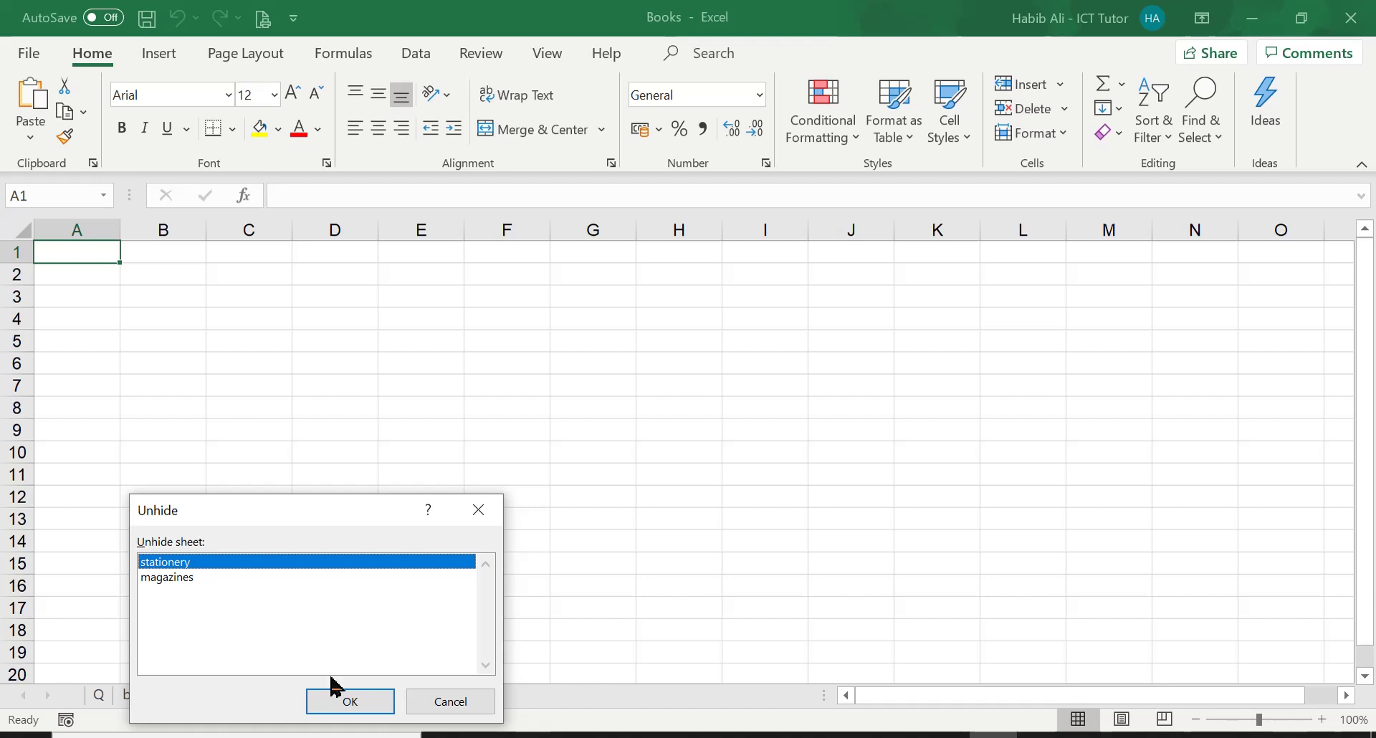
left_click(346, 701)
right_click(274, 698)
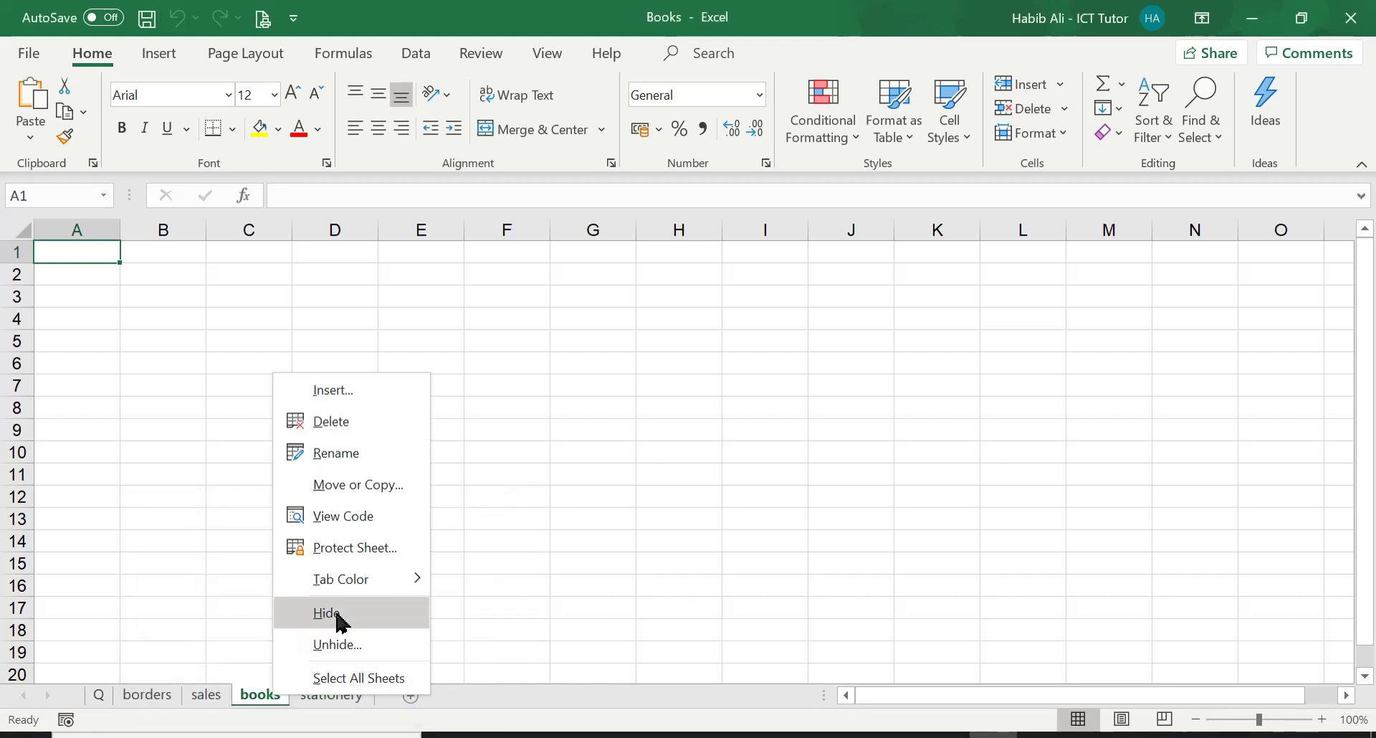
left_click(352, 647)
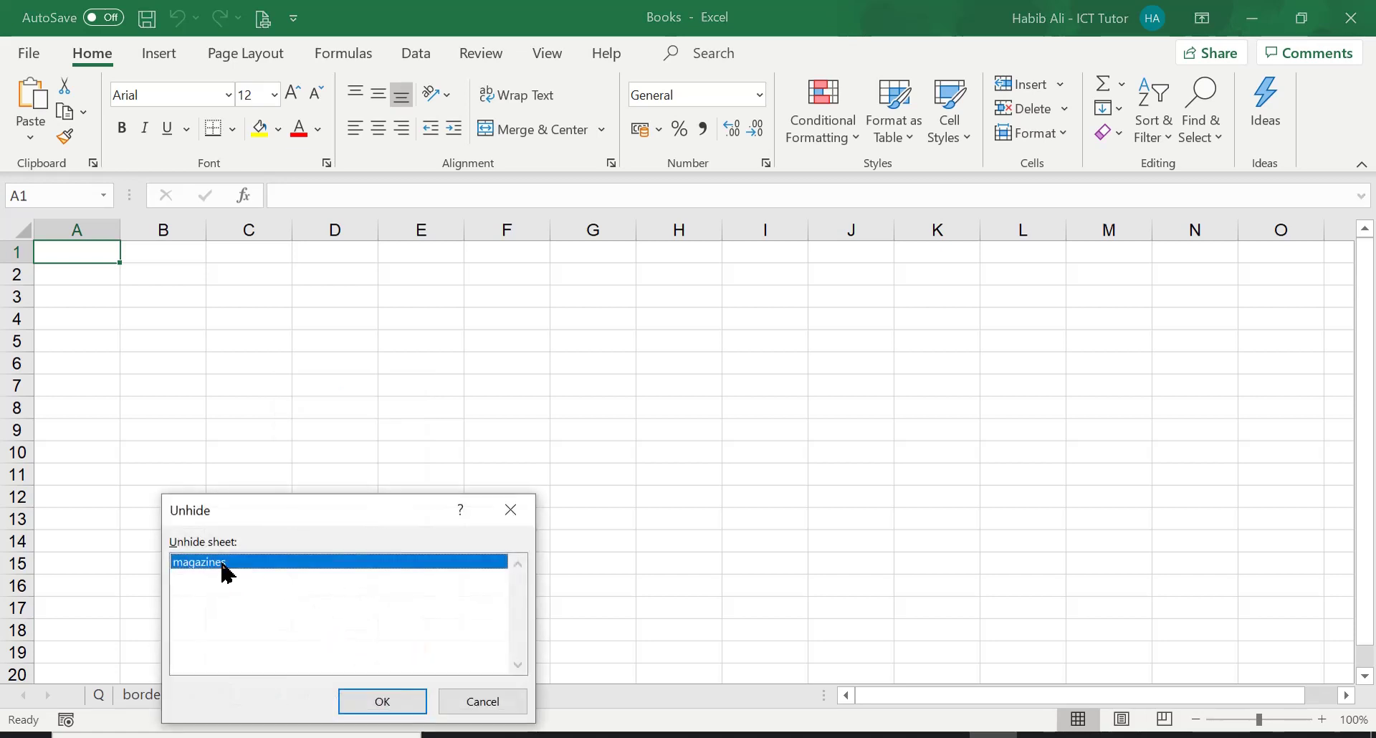
left_click(376, 706)
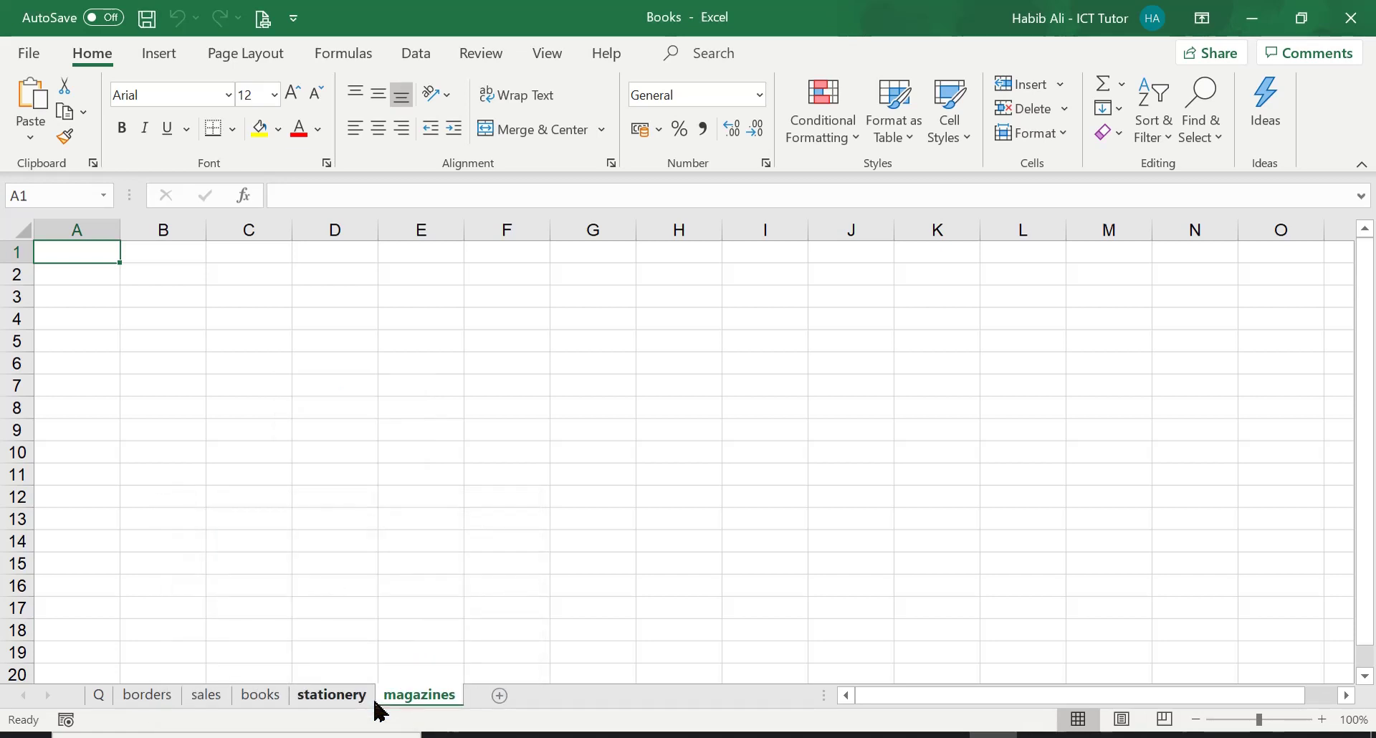
Review the Q worksheet's remaining task of hiding the books worksheet with the 'very hidden' option.
left_click(100, 697)
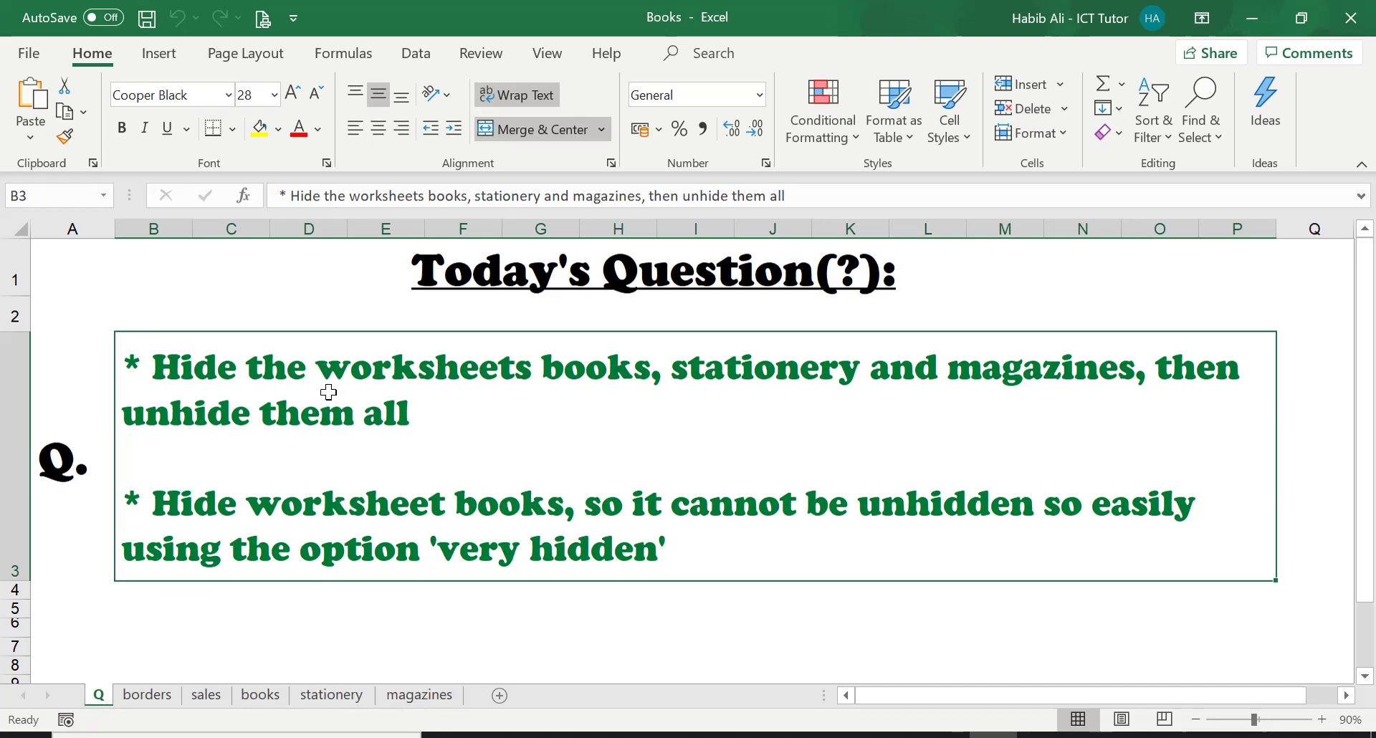
right_click(324, 699)
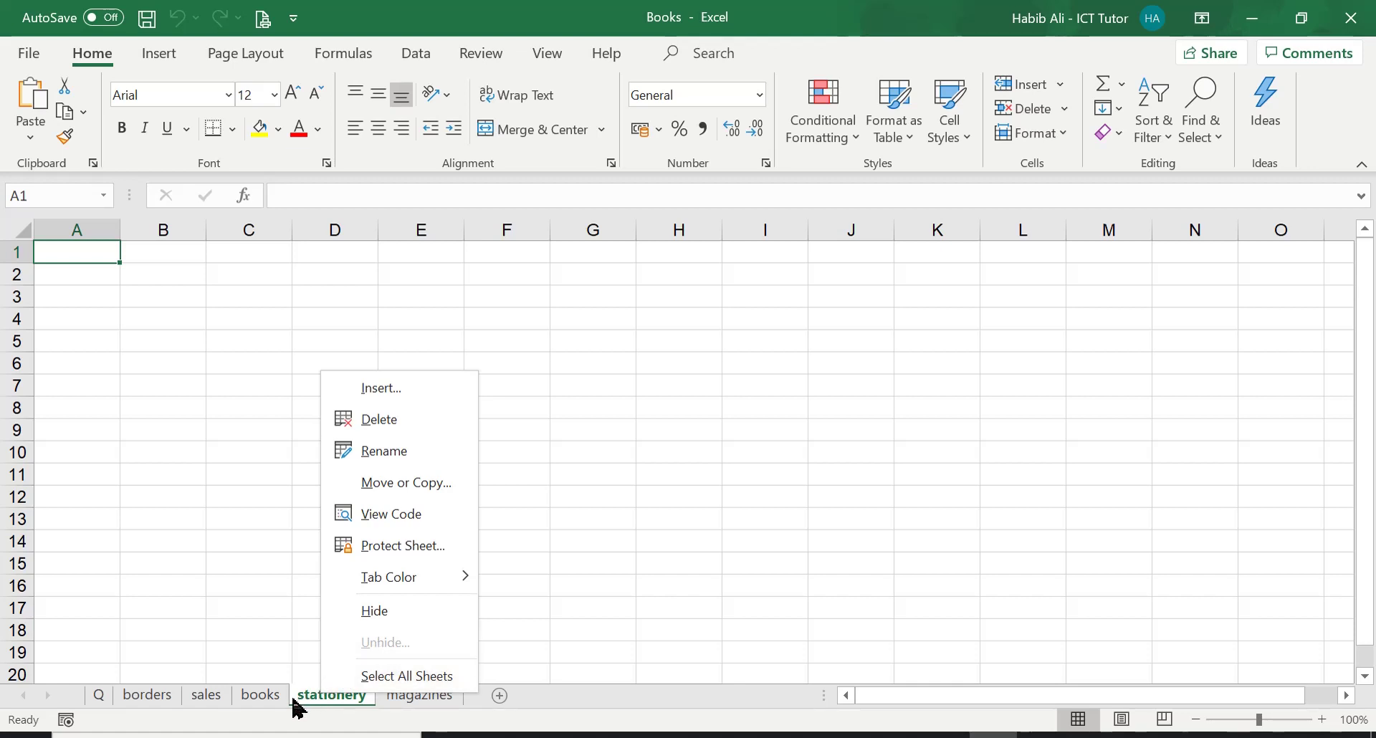
left_click(150, 699)
left_click(150, 699)
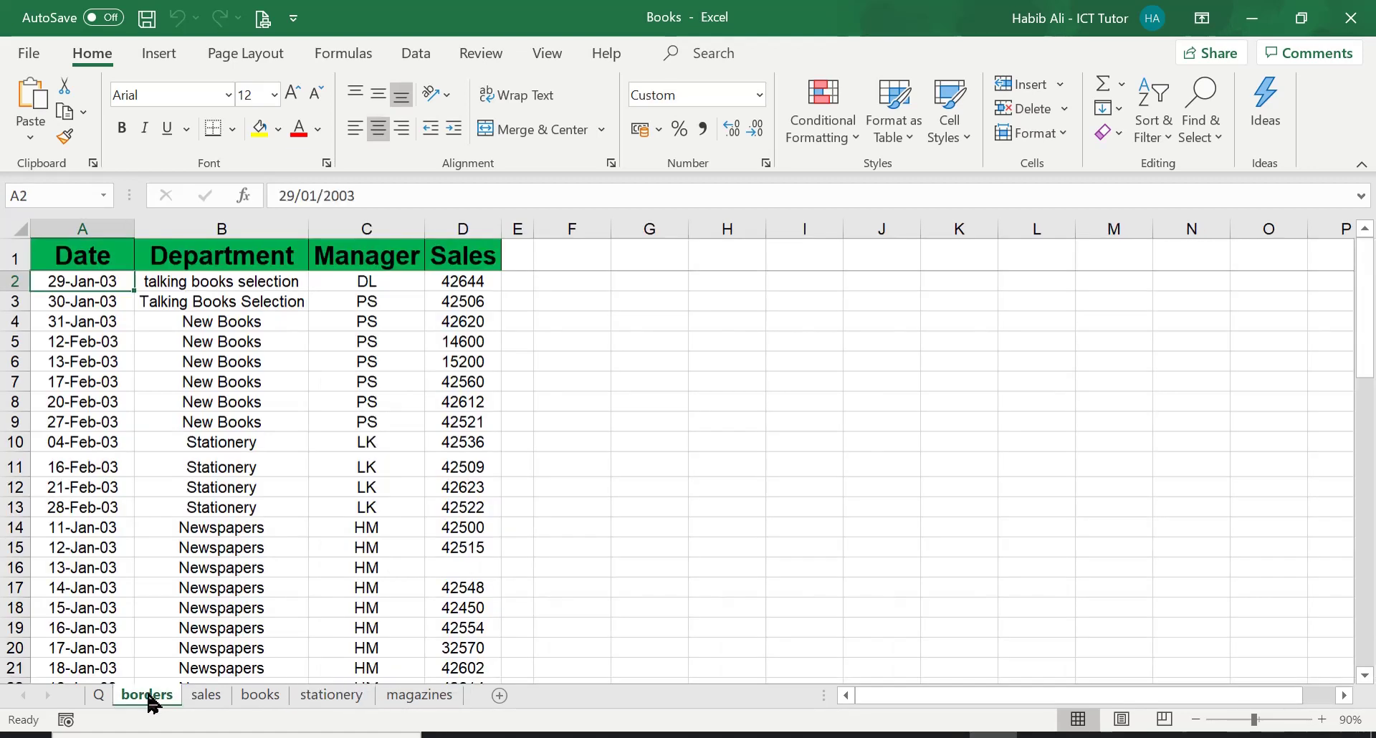
left_click(100, 694)
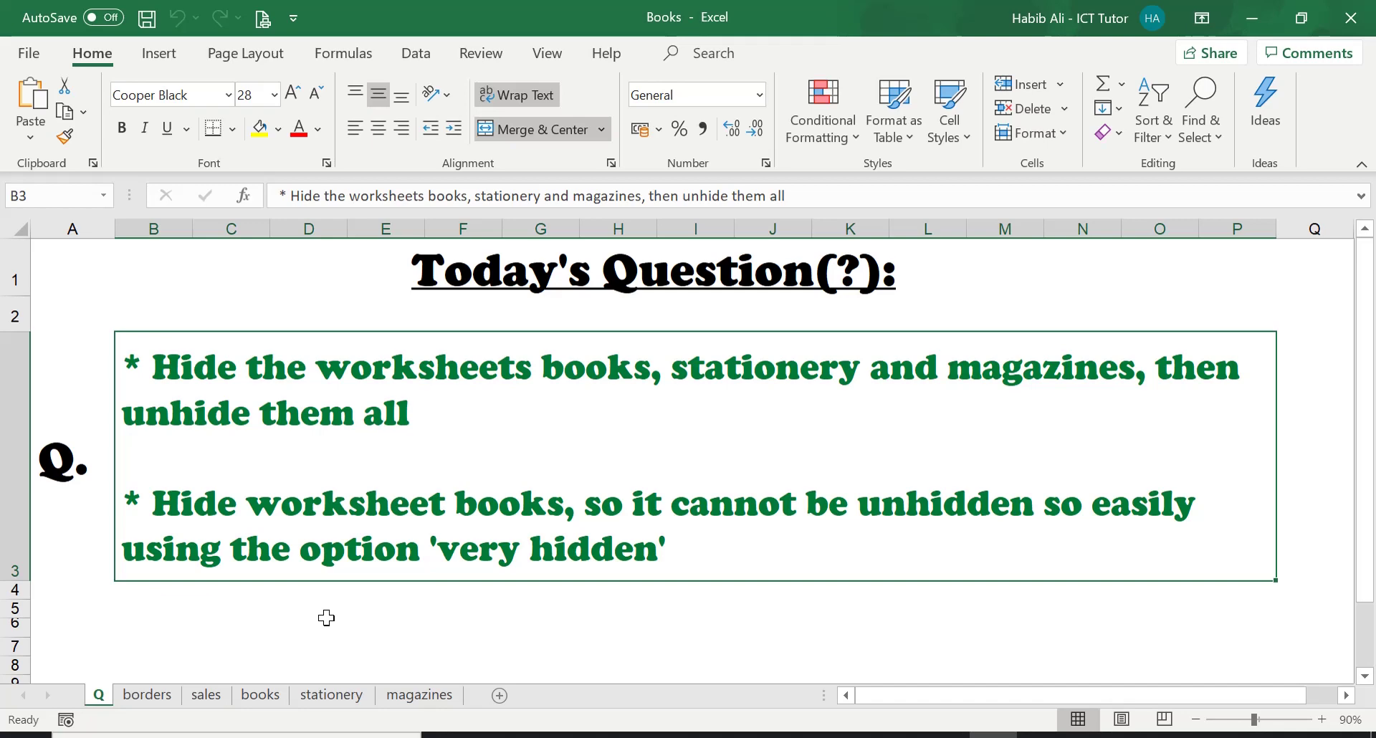
Hide the stationery worksheet with the ordinary Hide option.
right_click(271, 699)
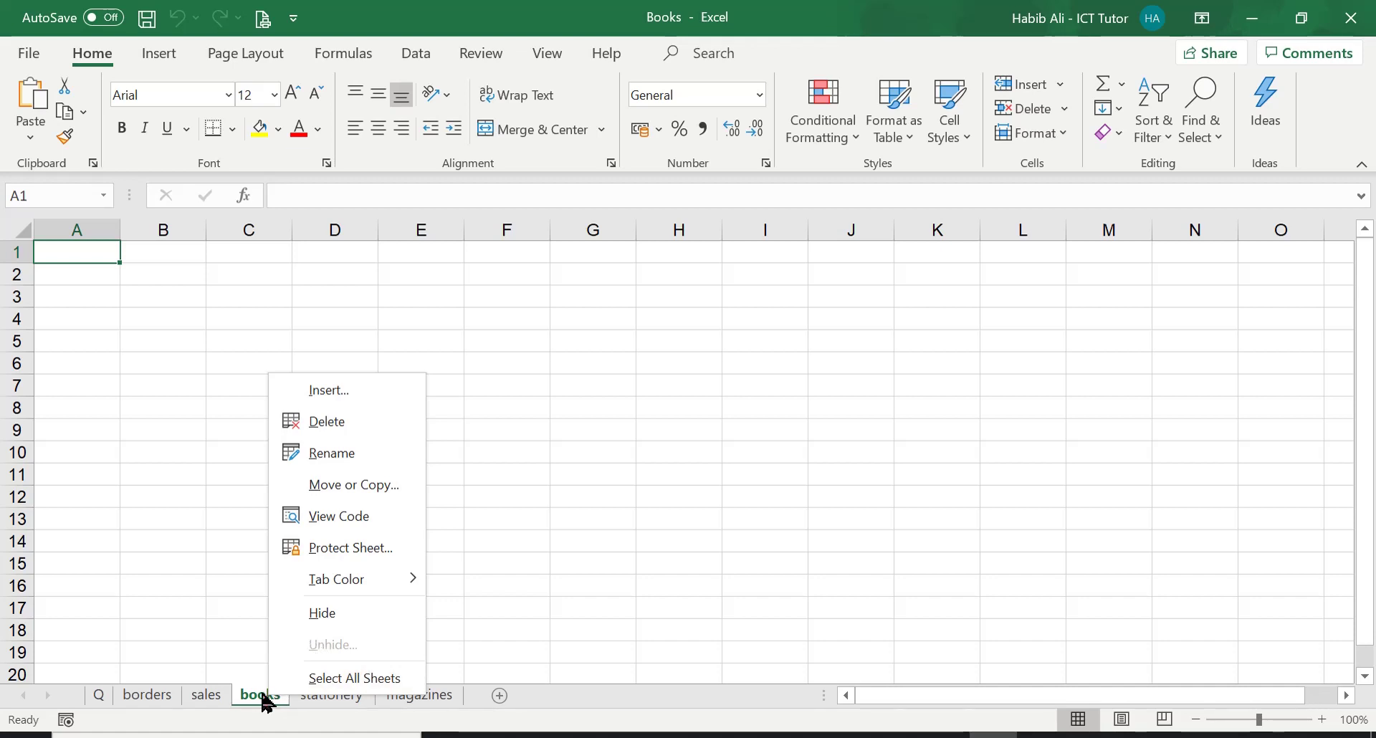
left_click(323, 699)
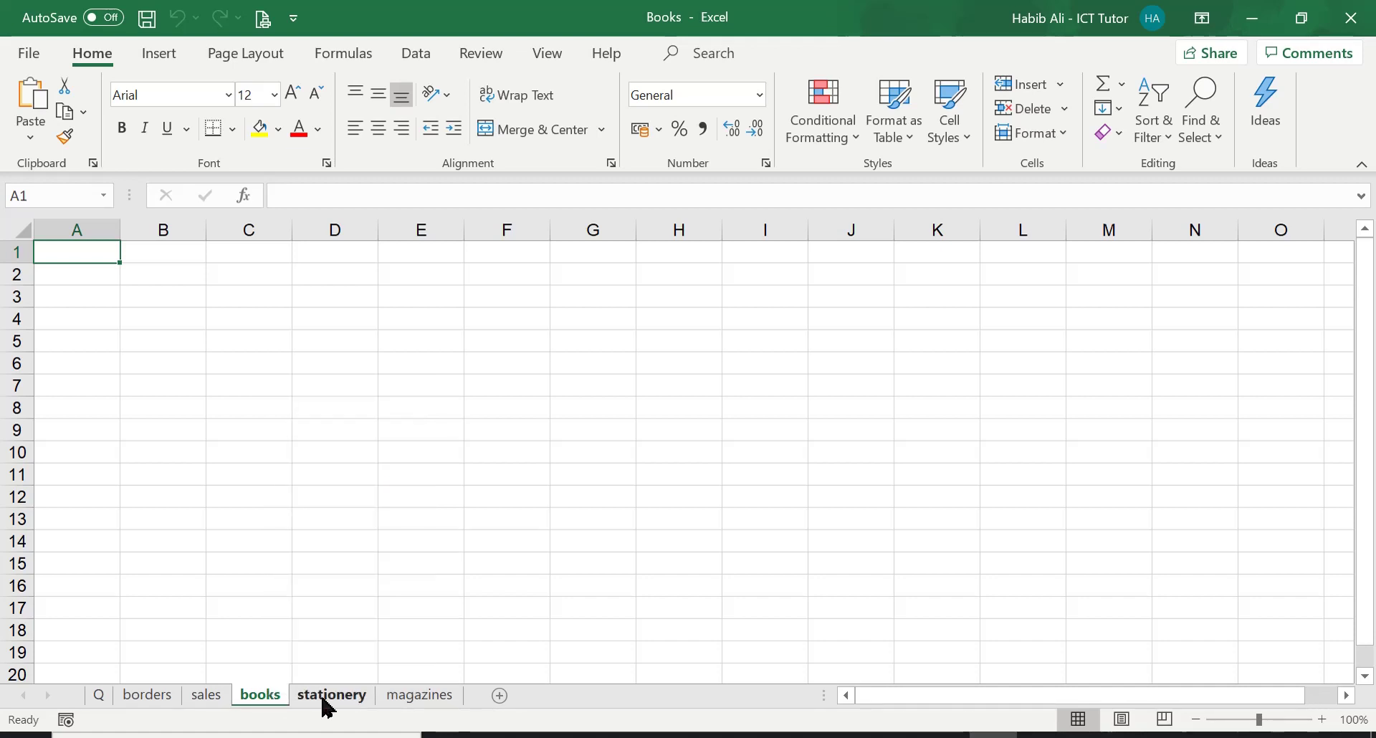
right_click(338, 700)
left_click(387, 612)
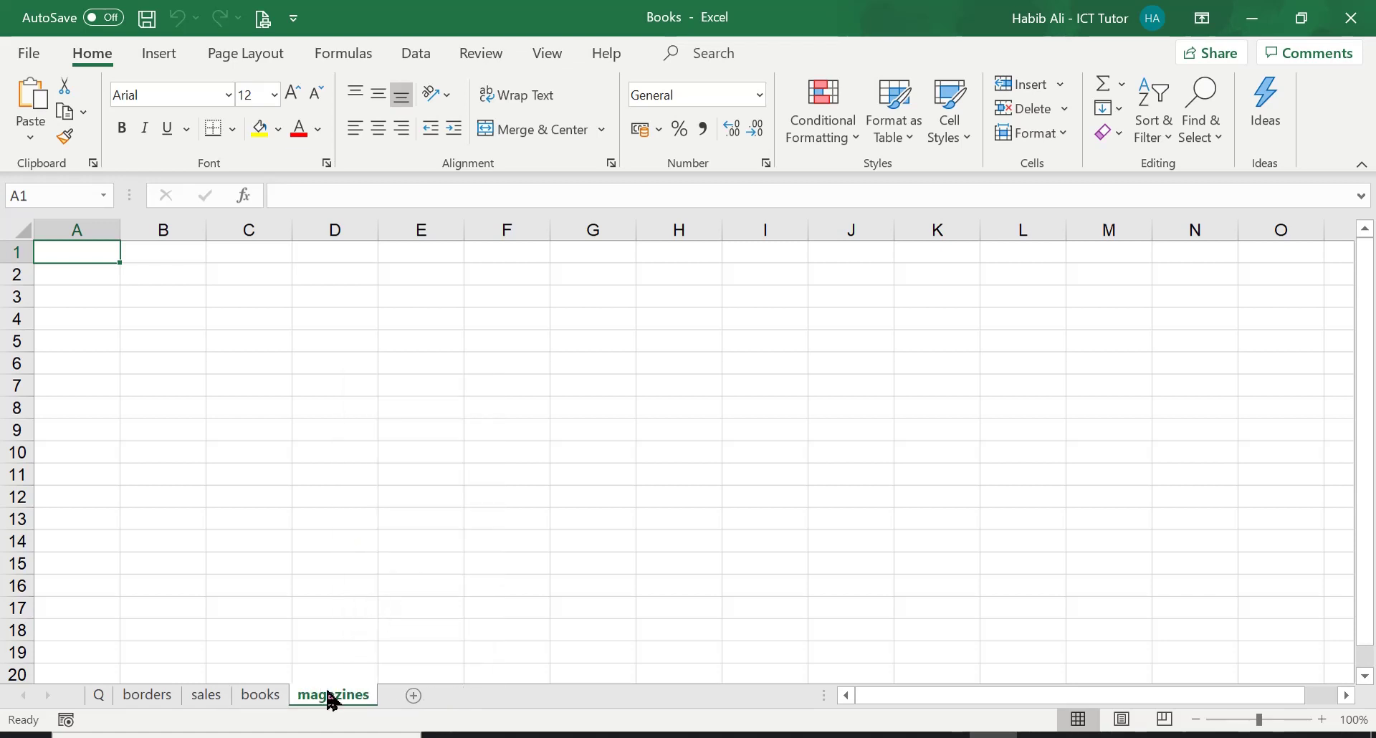
Unhide the stationery worksheet from the list of hidden sheets.
right_click(332, 698)
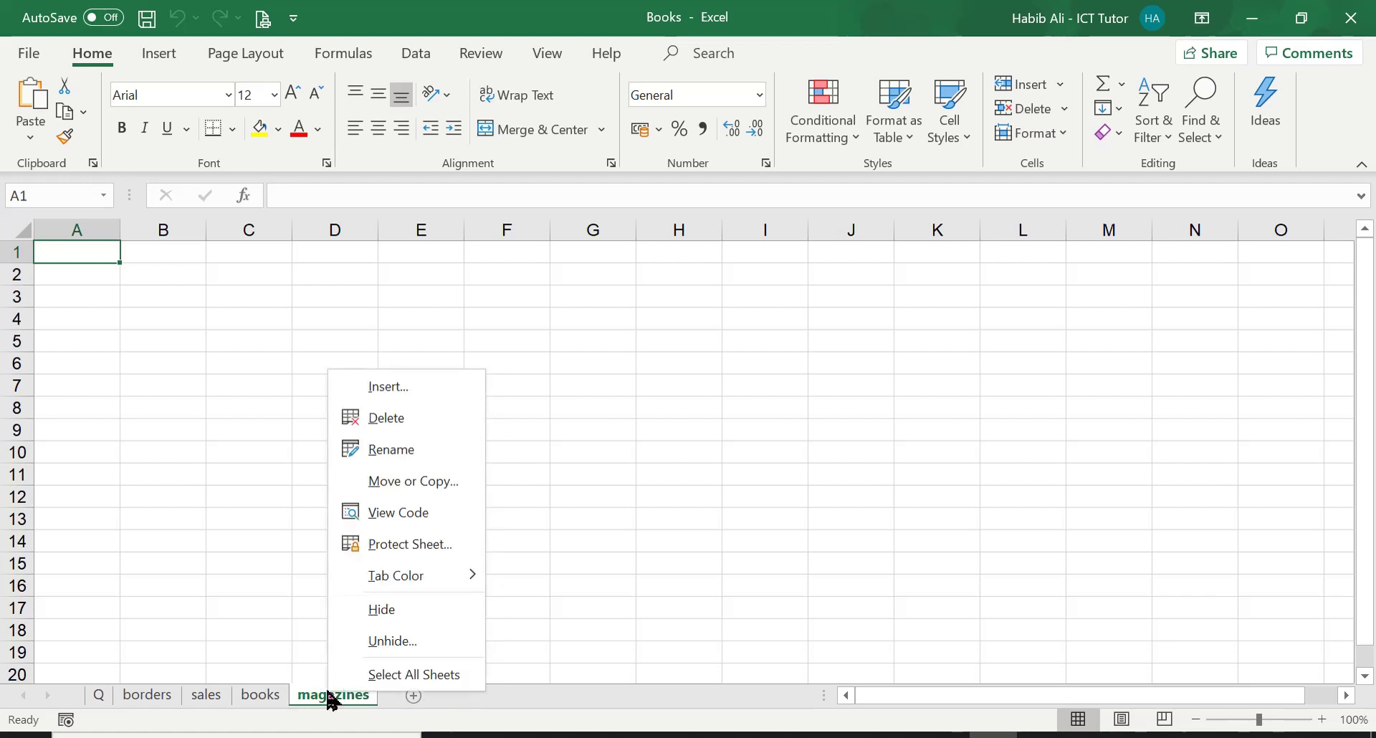
left_click(372, 648)
left_click_drag(294, 514, 299, 377)
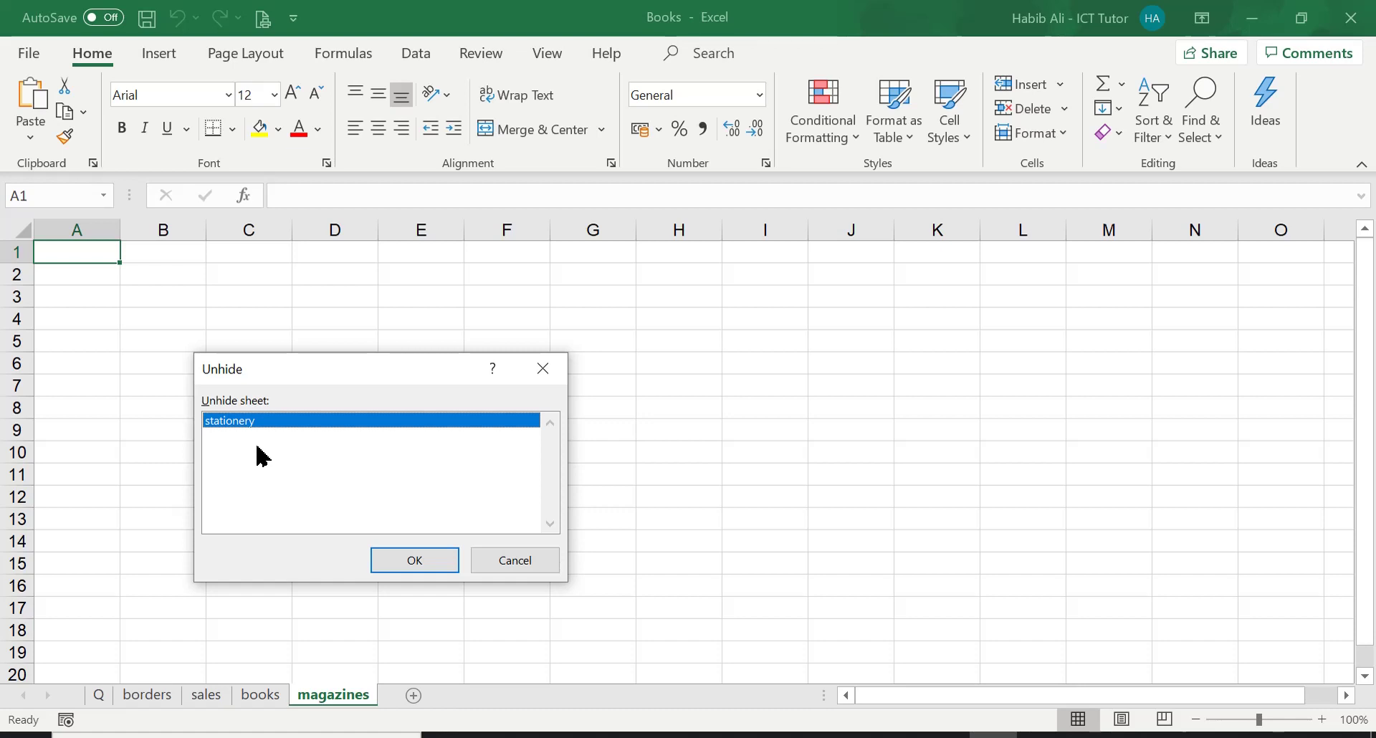
left_click(400, 562)
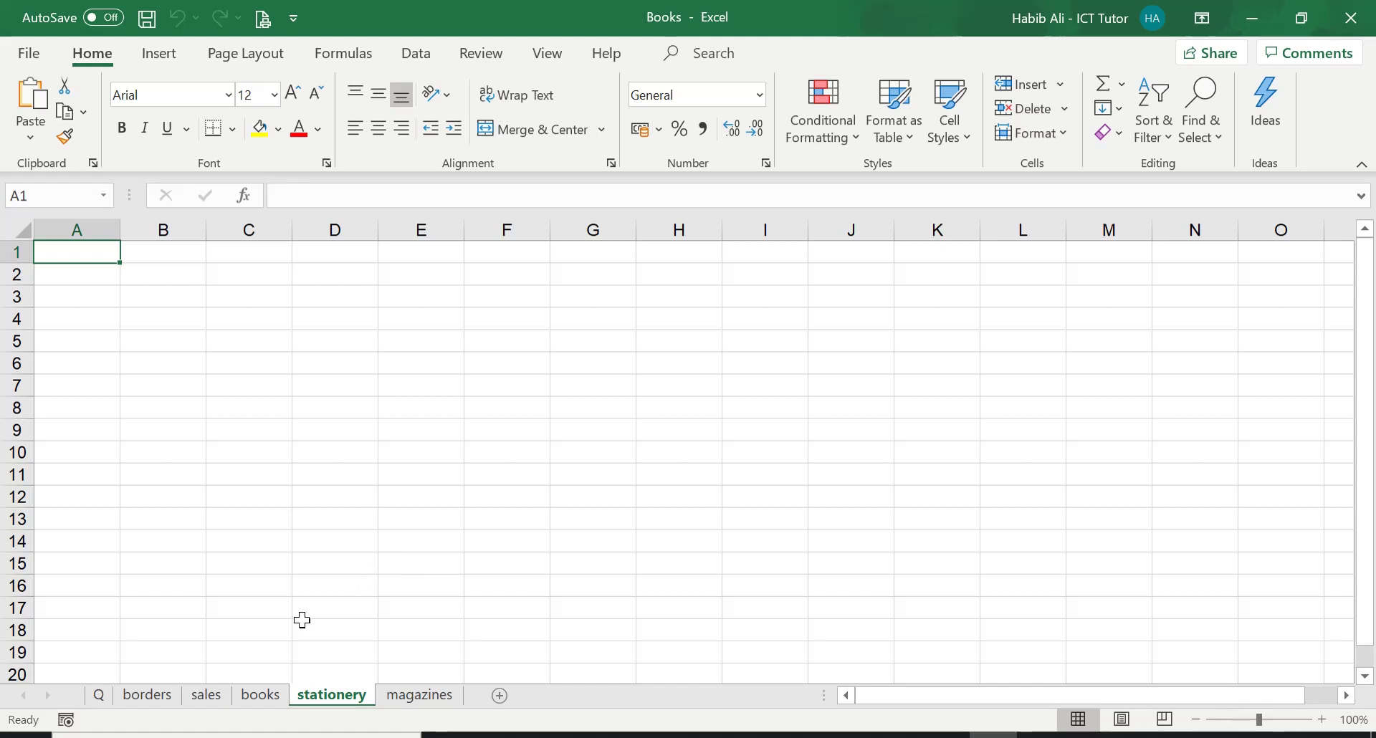
In the Visual Basic editor, set the books worksheet's Visible property to 2 - xlSheetVeryHidden, and check the Unhide option back in the workbook.
left_click(269, 696)
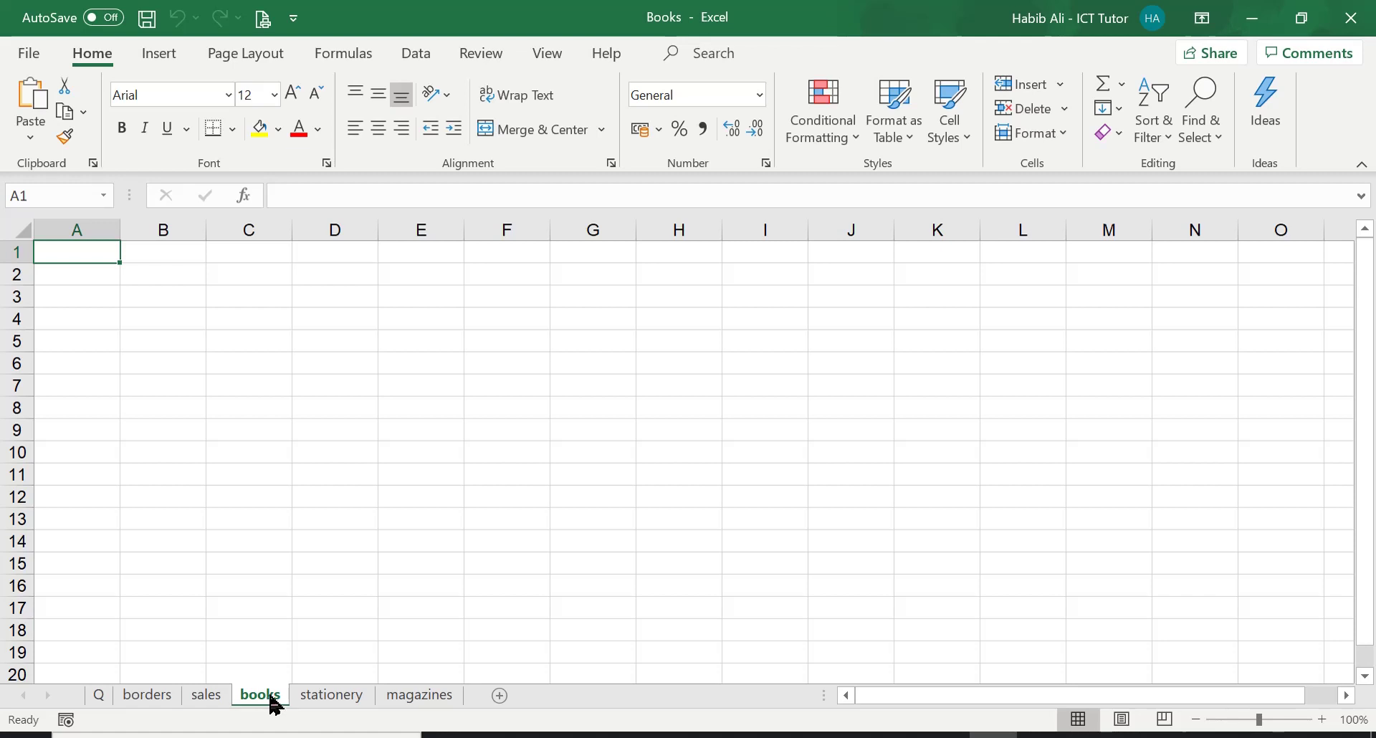
right_click(275, 706)
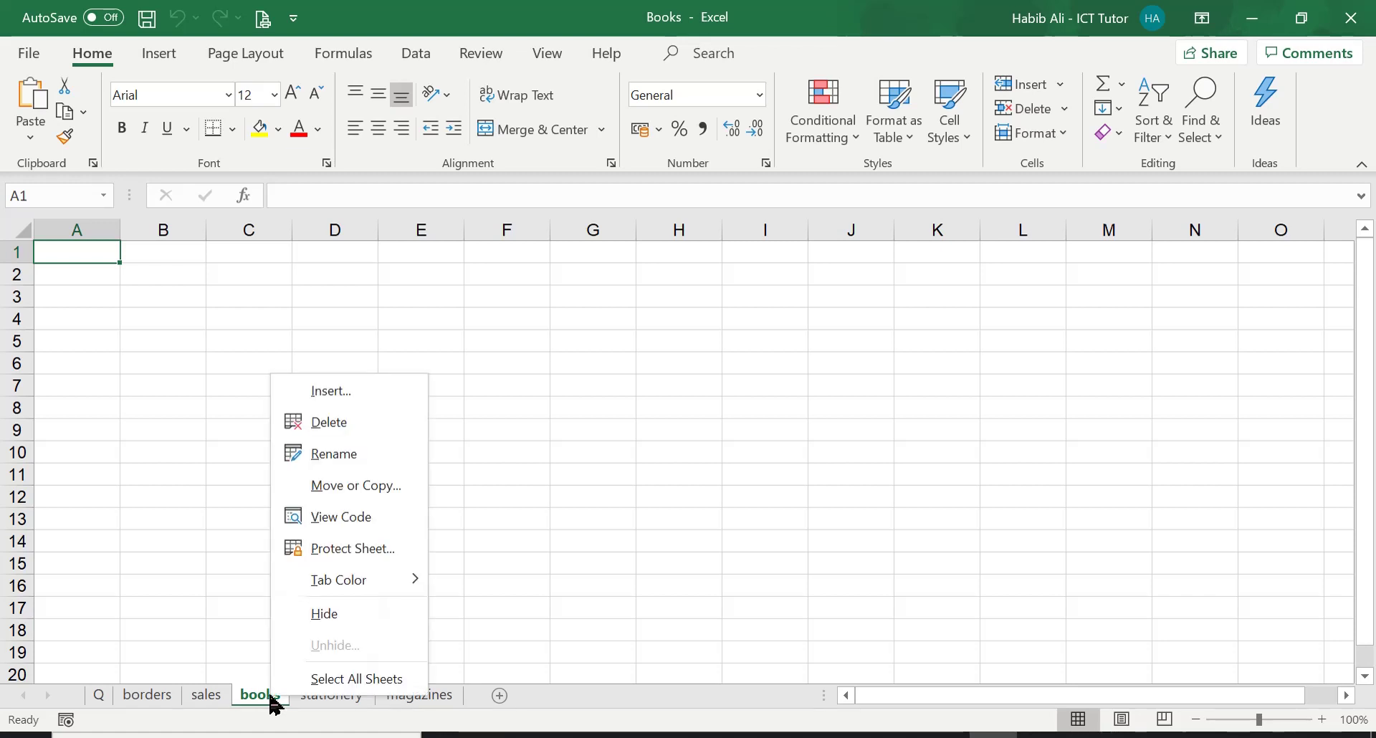
left_click(389, 521)
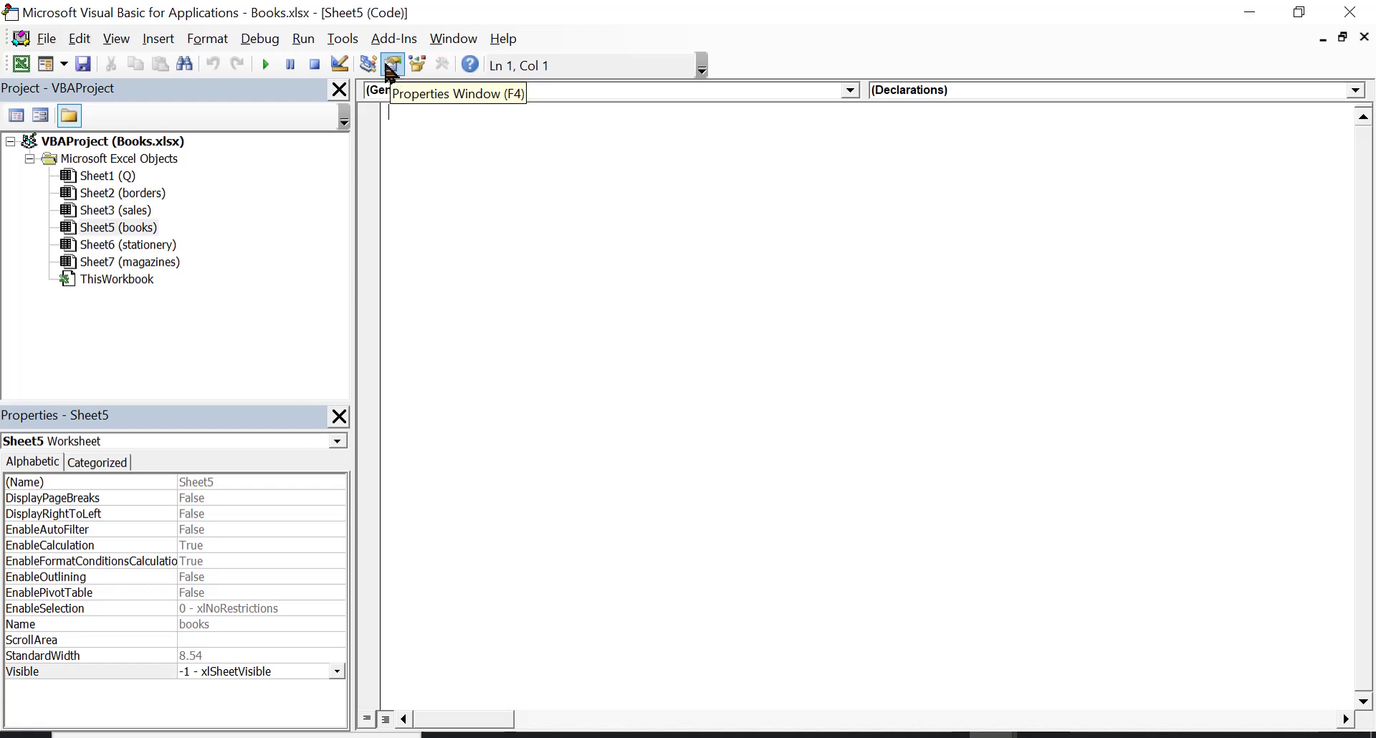
left_click(339, 416)
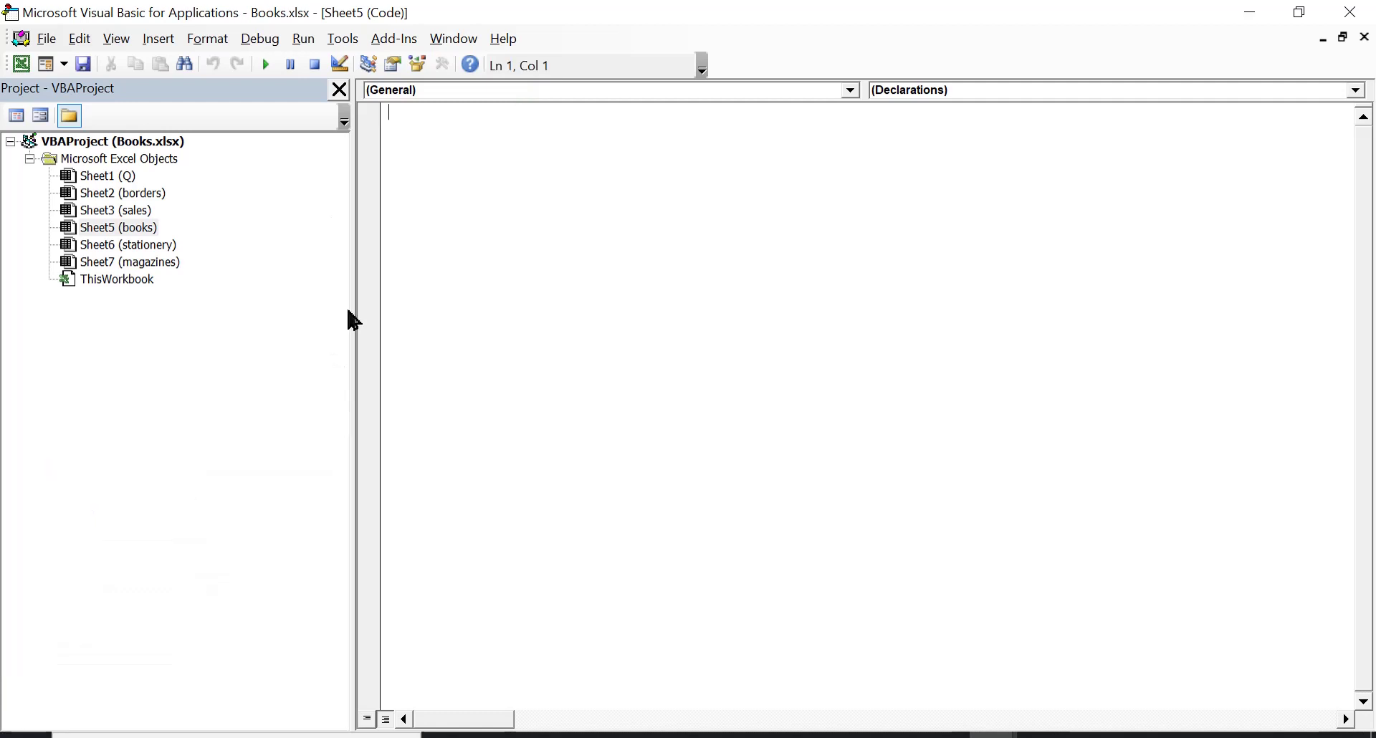
left_click(394, 66)
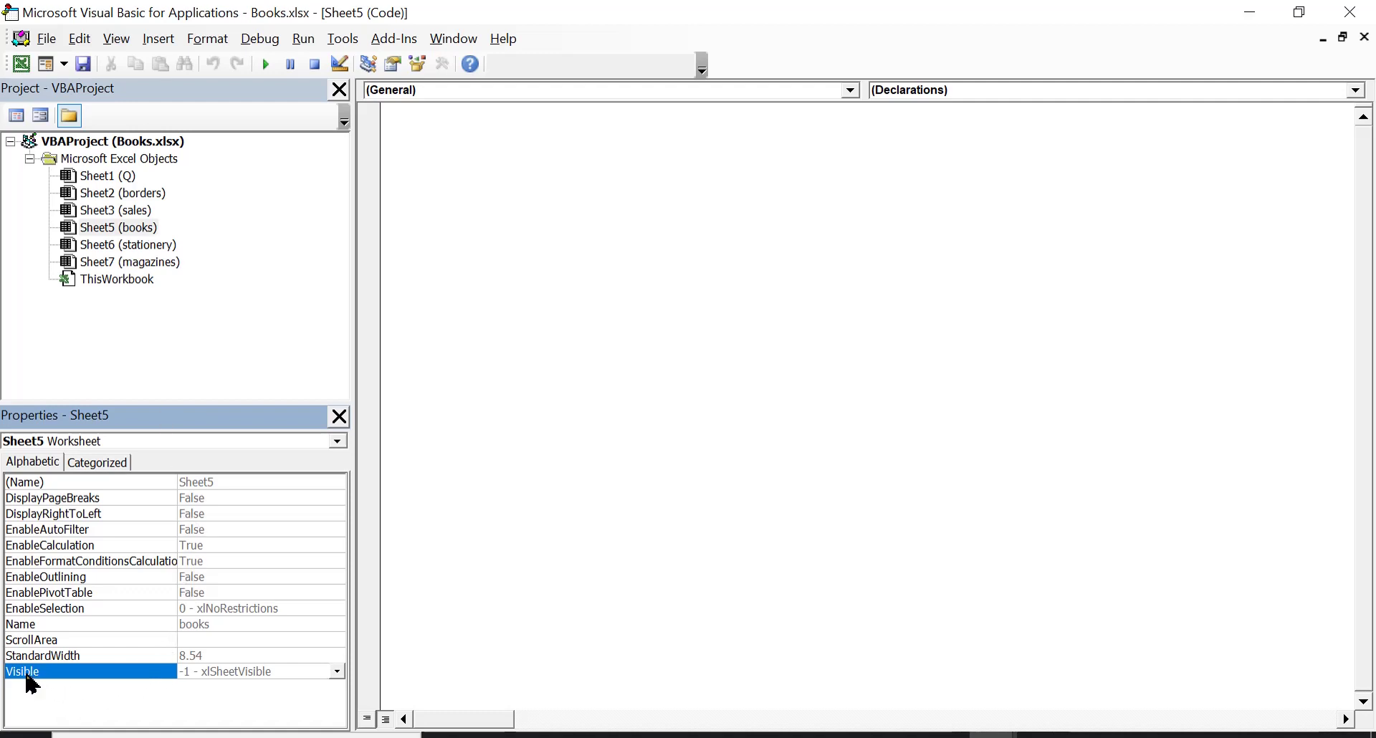
left_click(338, 674)
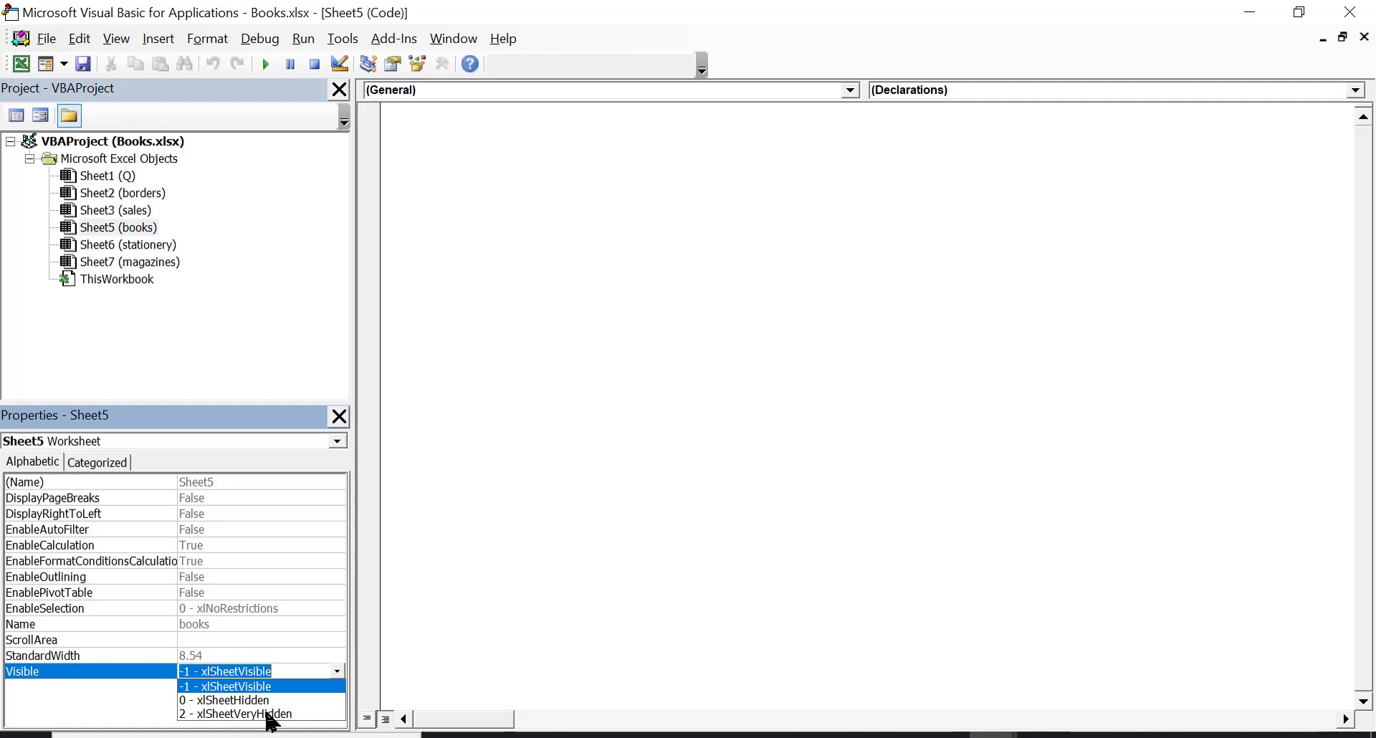
left_click(267, 715)
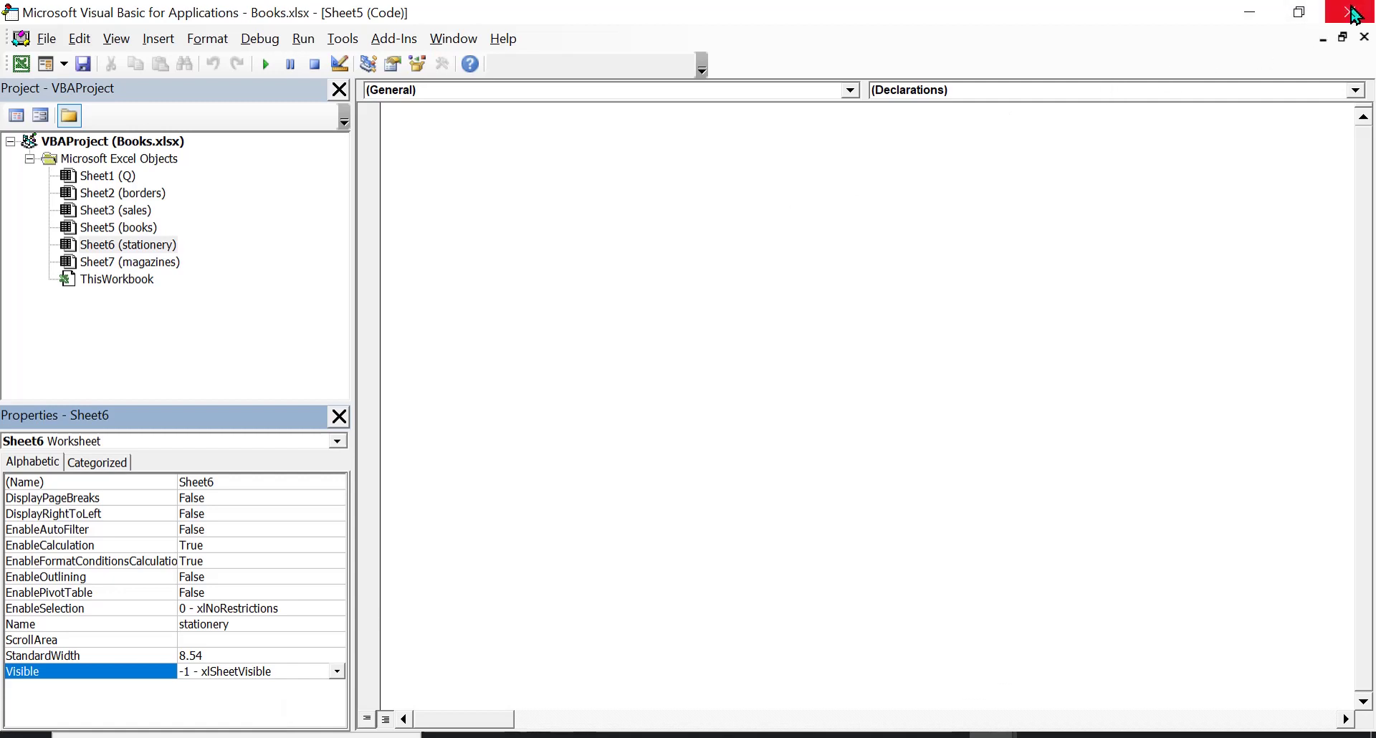
left_click(1348, 16)
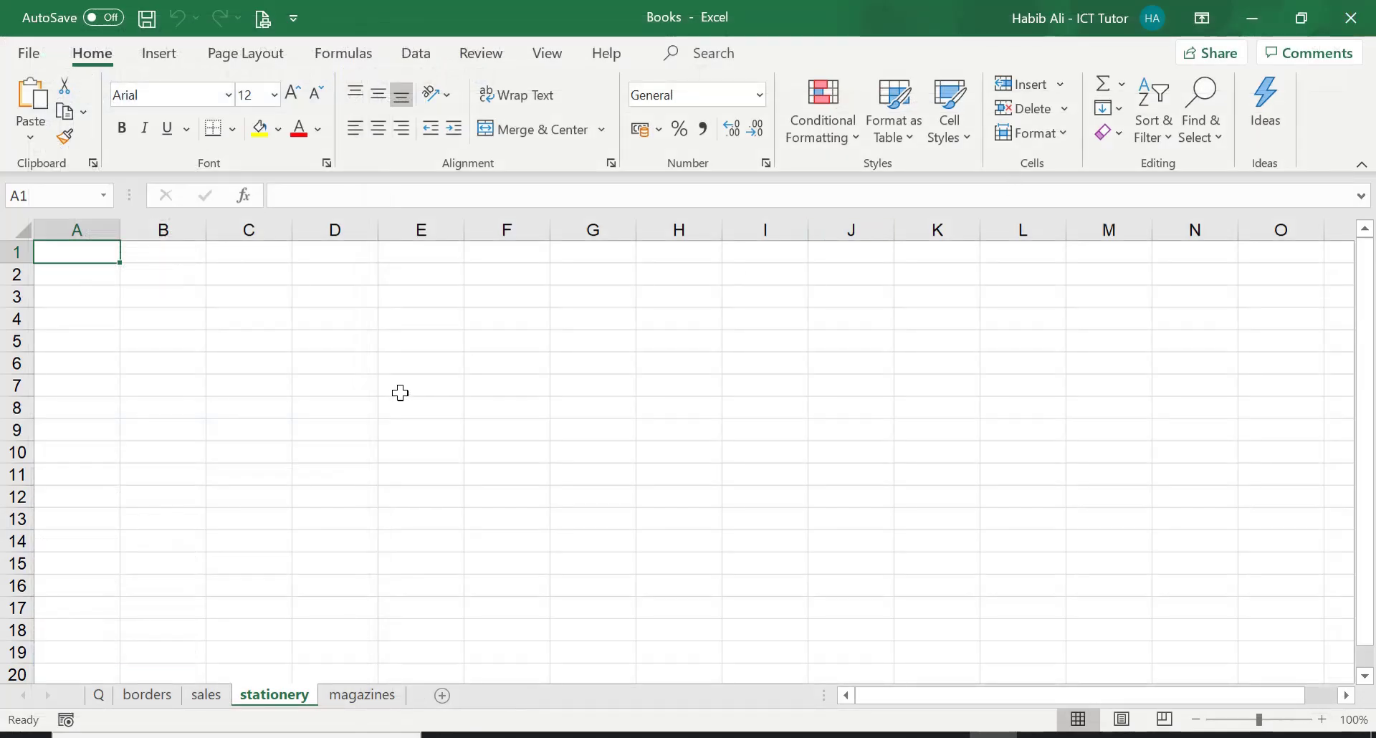
right_click(267, 700)
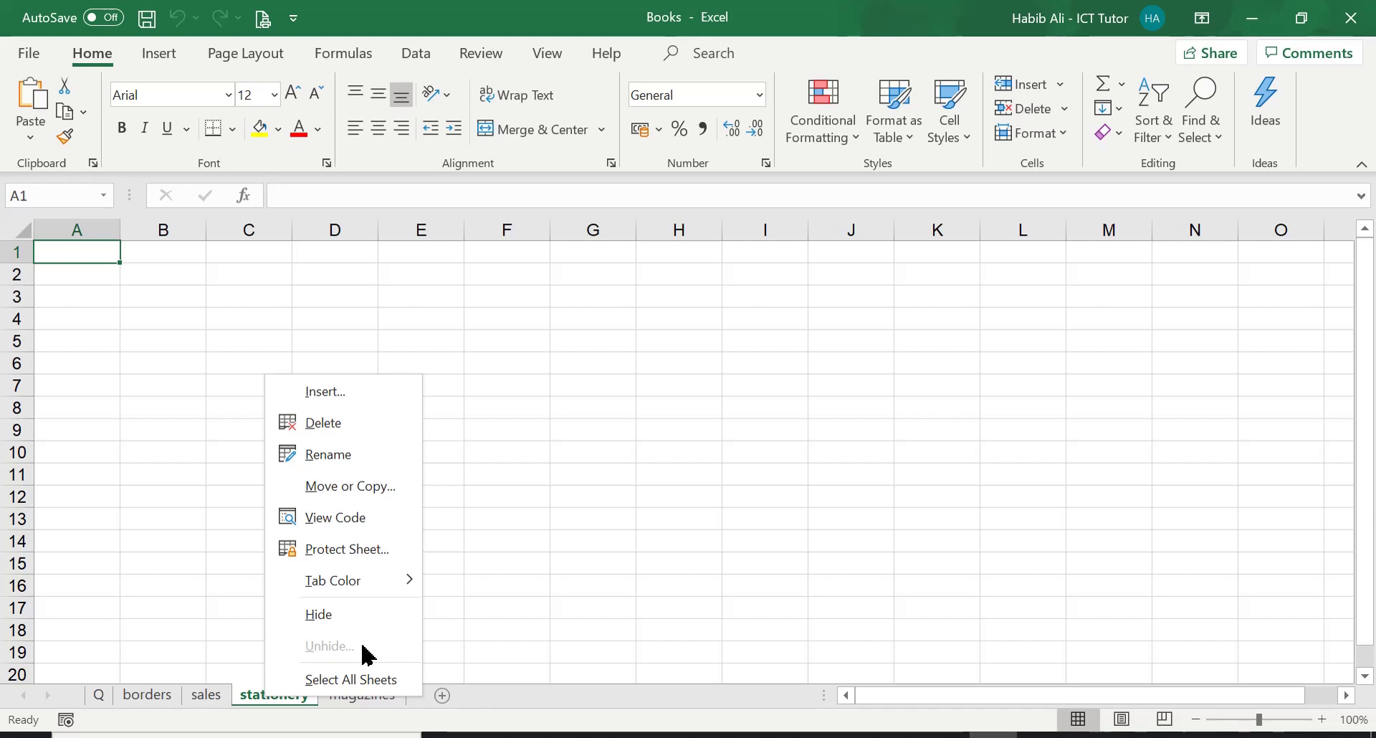
left_click(215, 626)
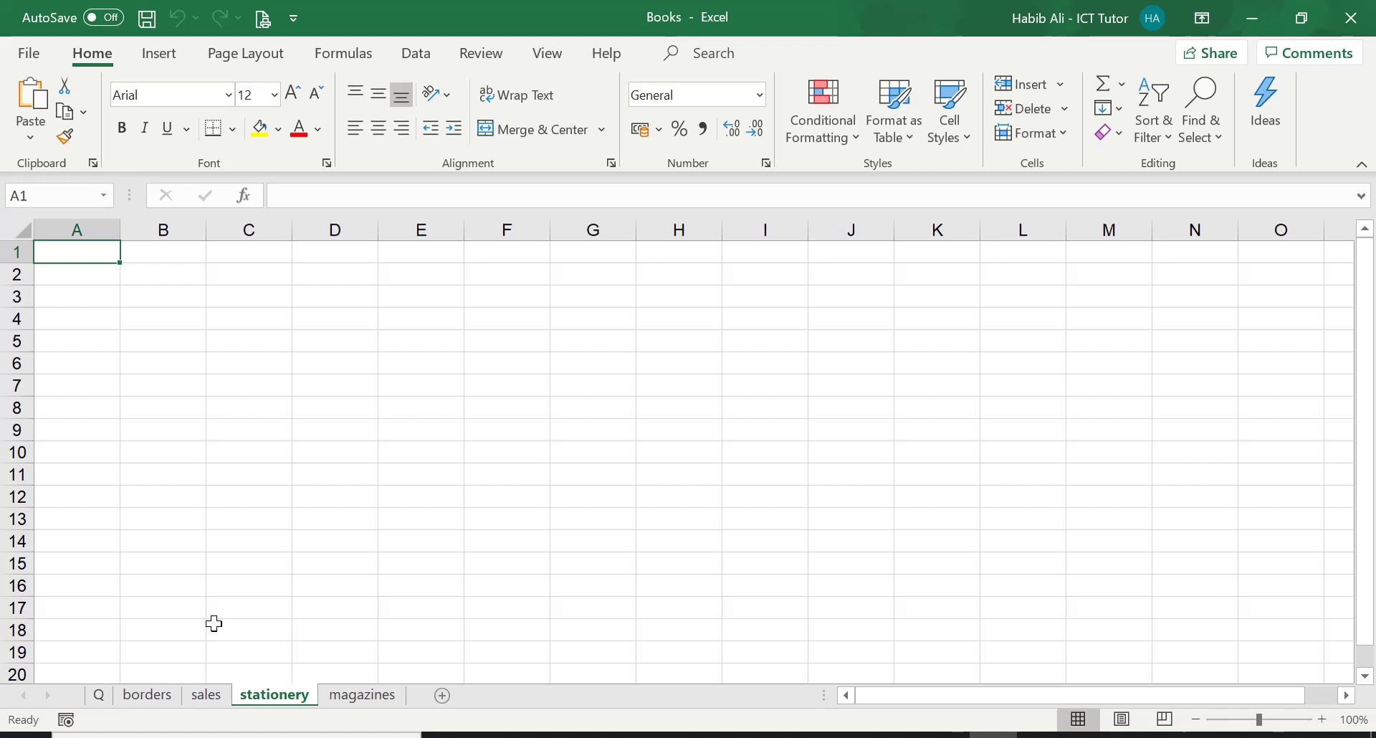
In the Visual Basic editor, set the books worksheet's Visible property to -1 - xlSheetVisible, and return to the Q worksheet.
right_click(271, 696)
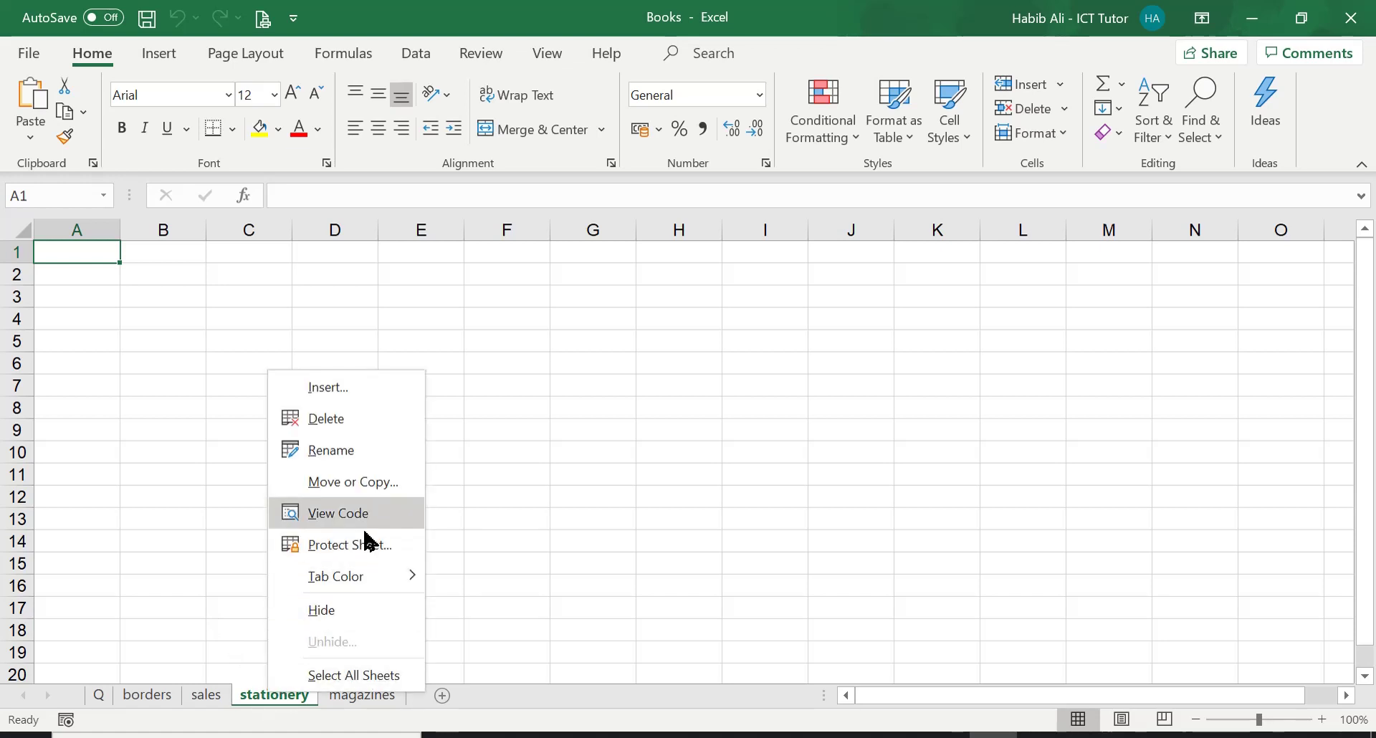
left_click(381, 514)
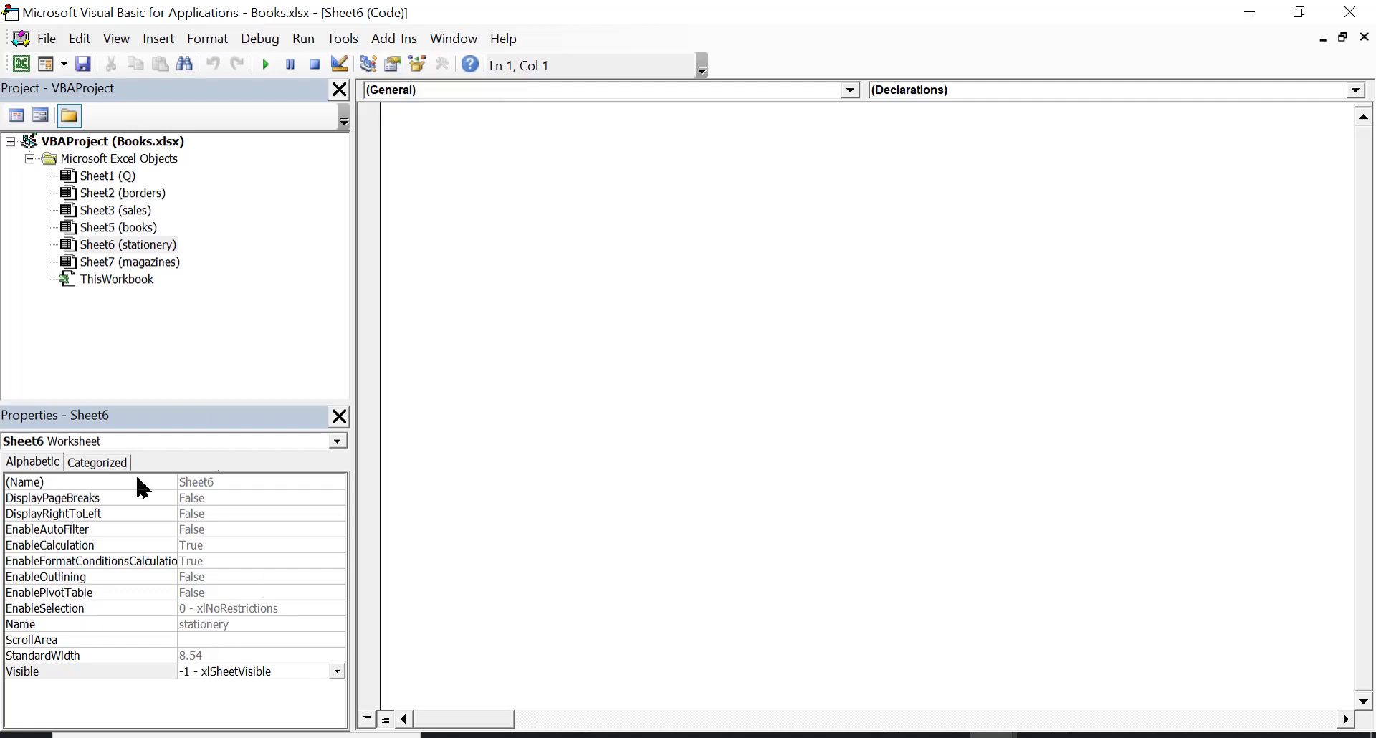
left_click(340, 417)
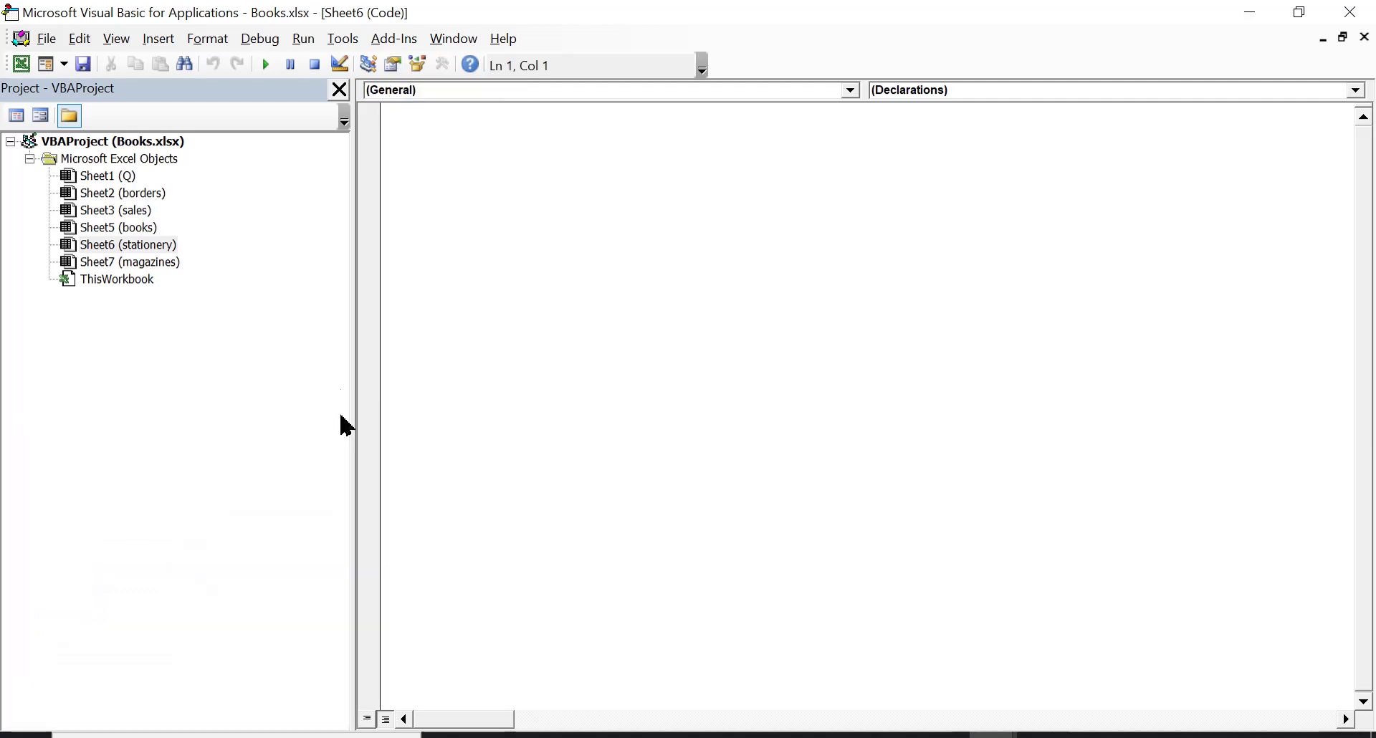
left_click(393, 64)
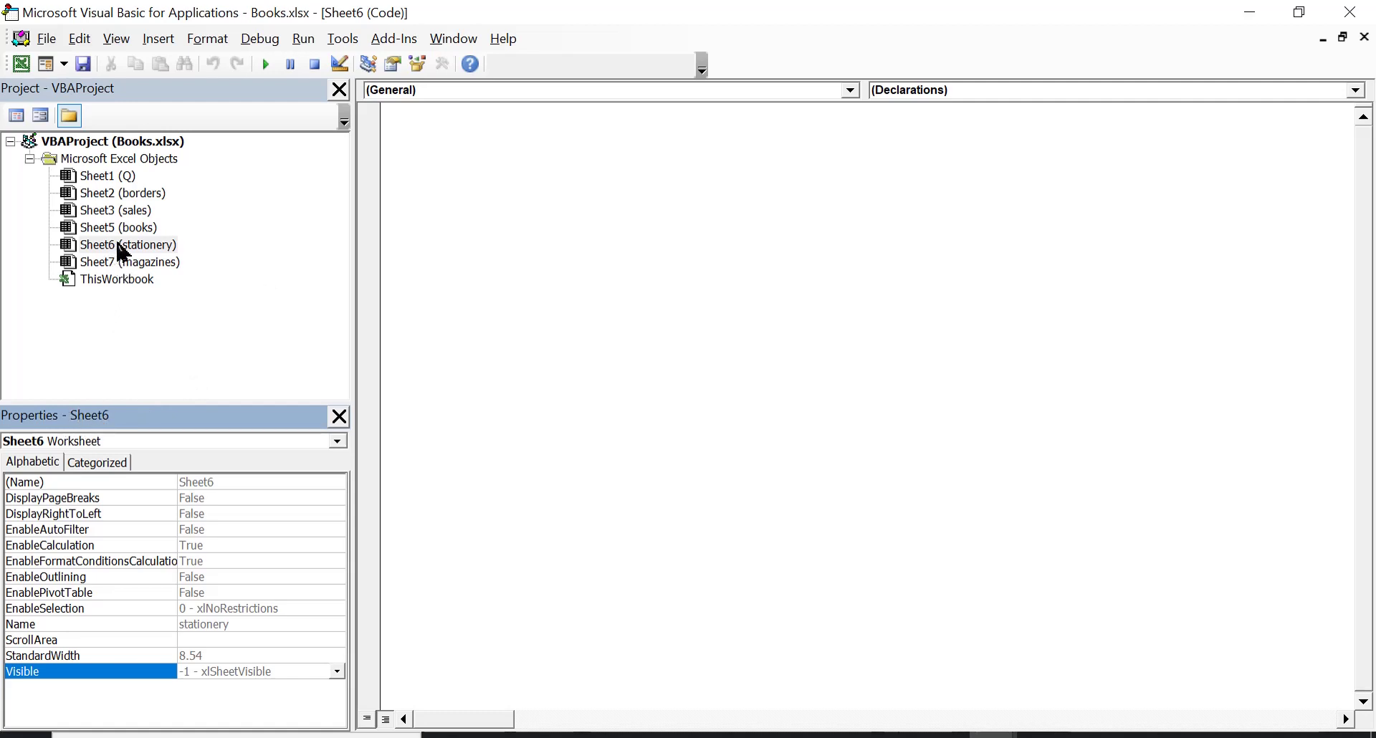
left_click(145, 235)
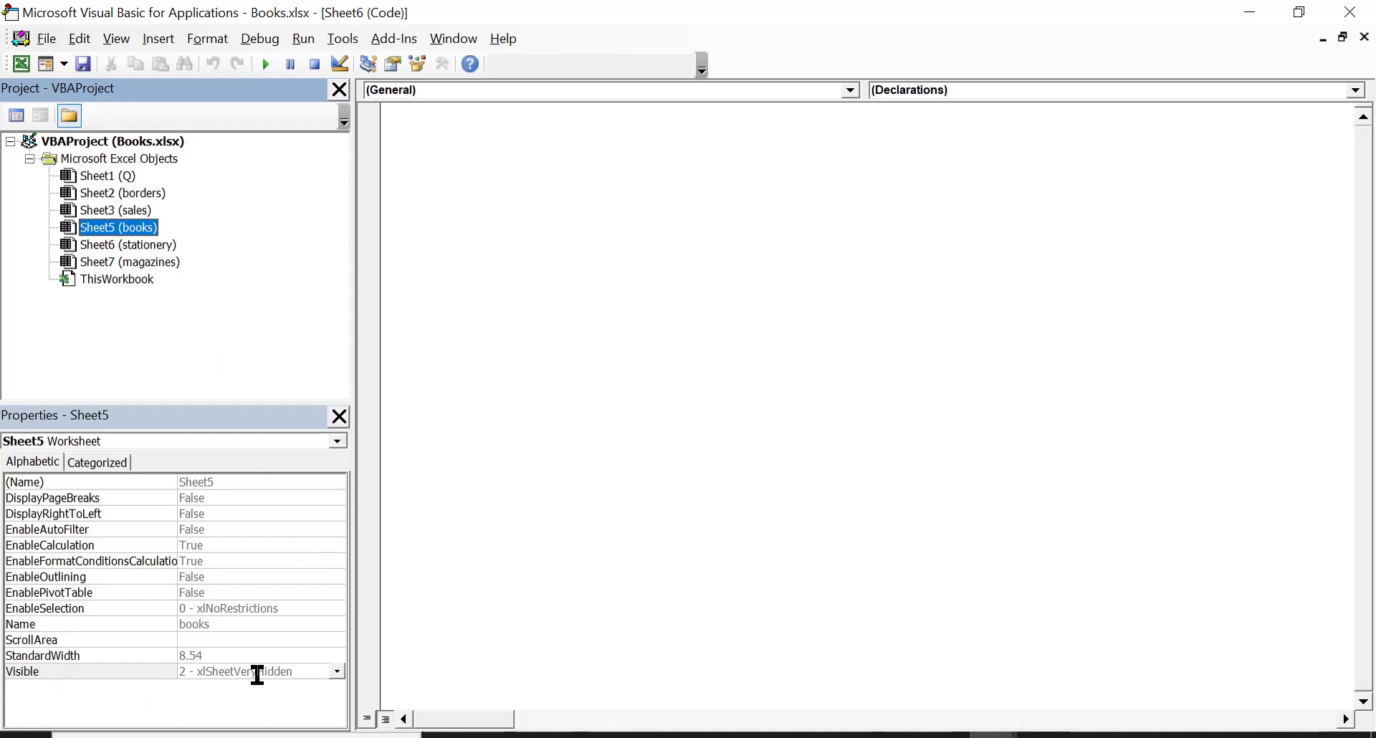
left_click(337, 674)
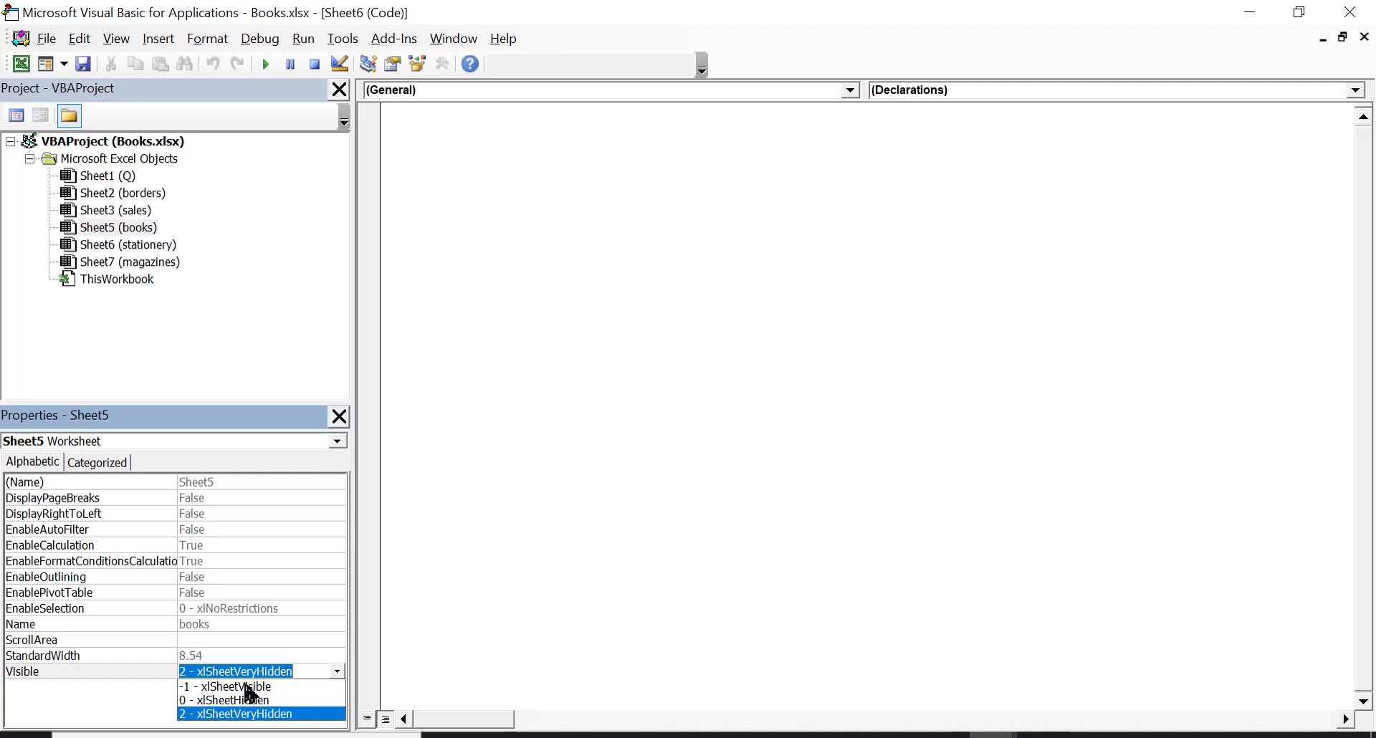
left_click(248, 686)
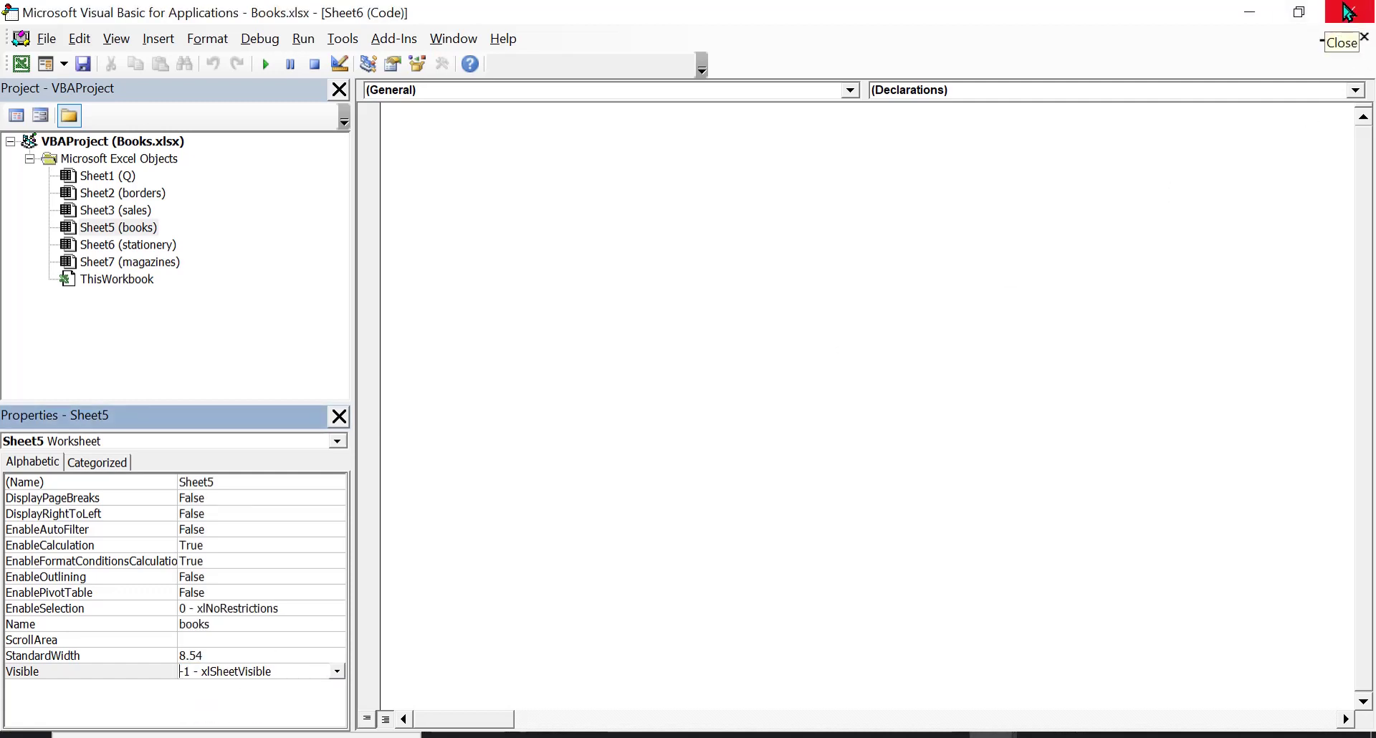
left_click(1354, 14)
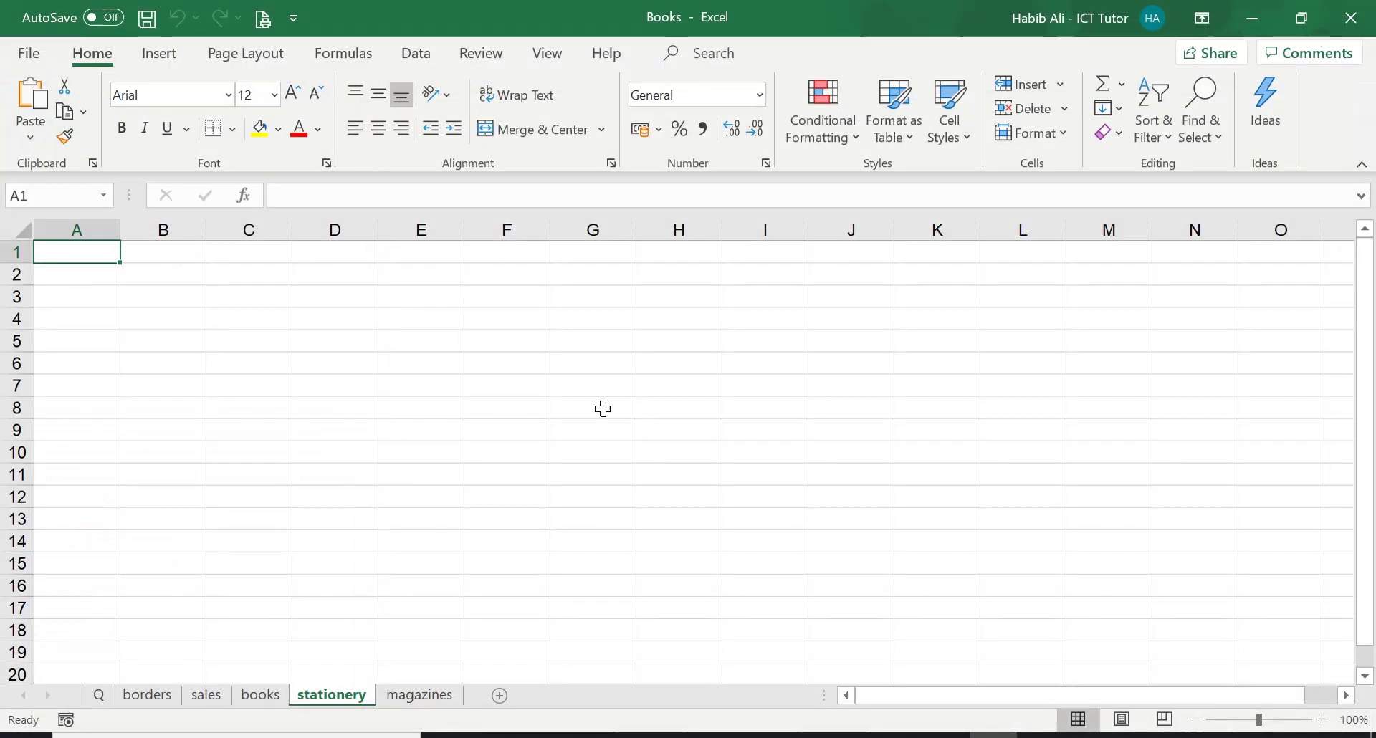
left_click(263, 696)
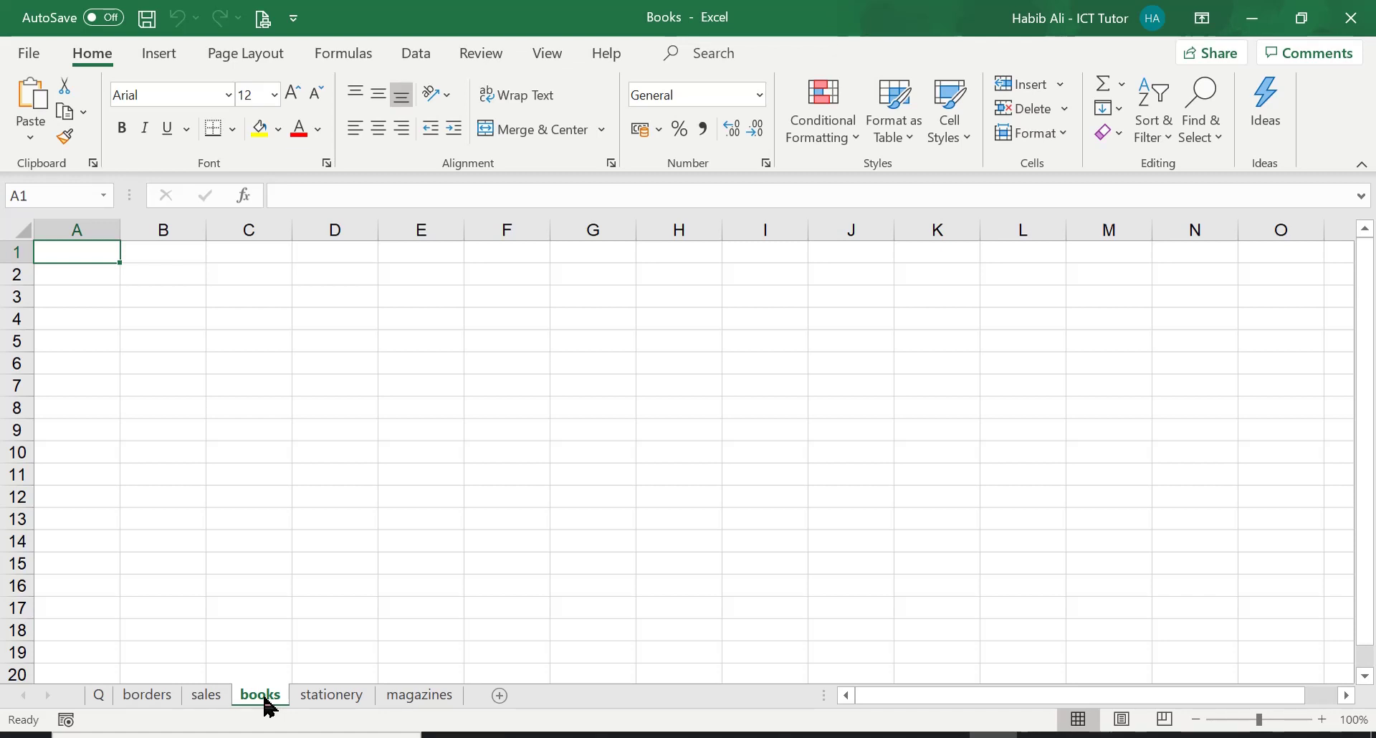
left_click(100, 696)
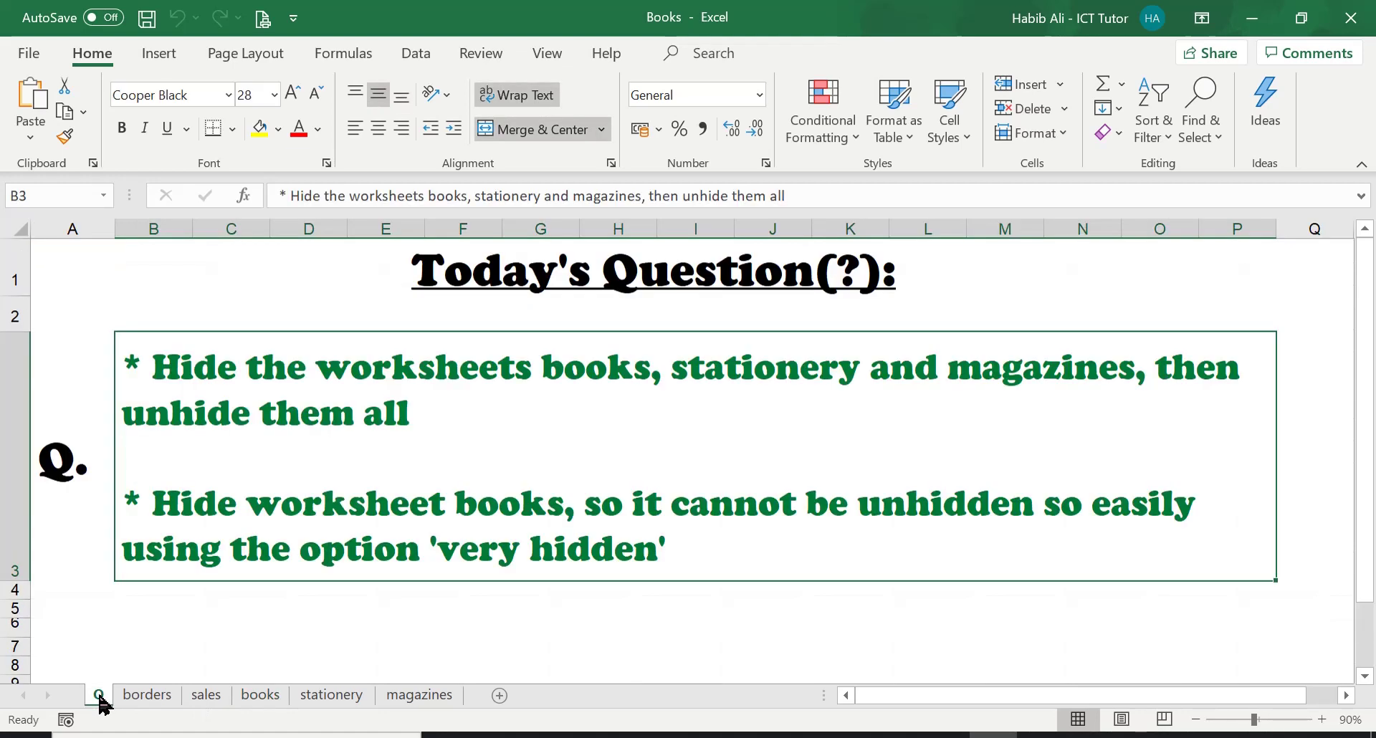